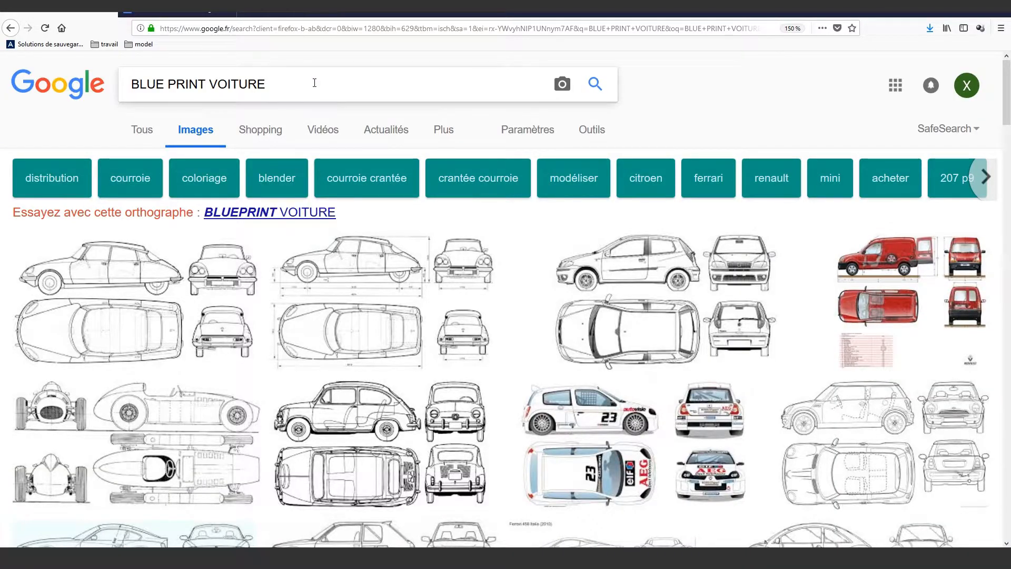
# - Search Google Images for "MODEL SHEET" references in place of the existing query
pyautogui.moveTo(311, 81); pyautogui.dragTo(2, 85)
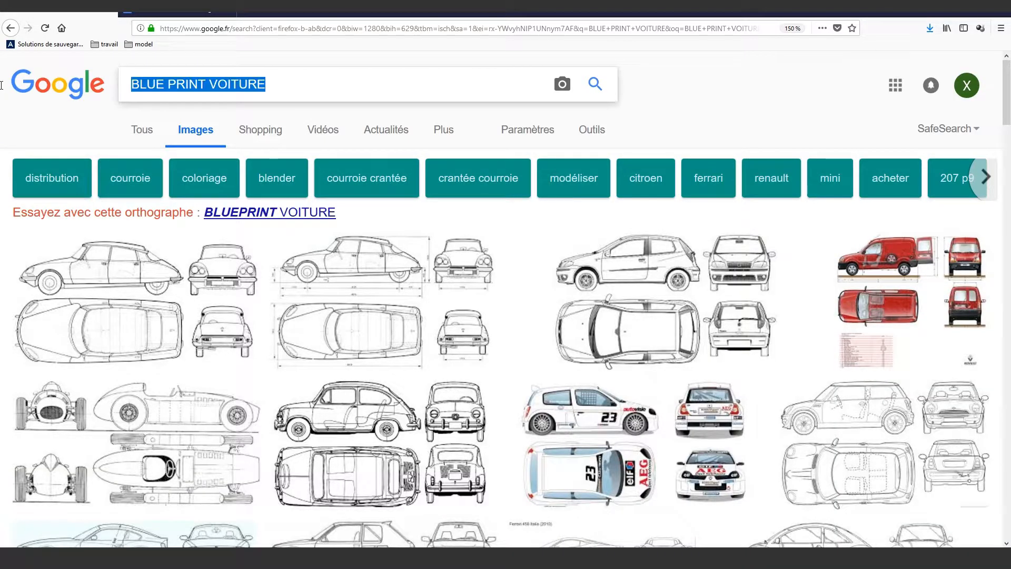
pyautogui.write('MODEL SHEET')
pyautogui.press('Return')
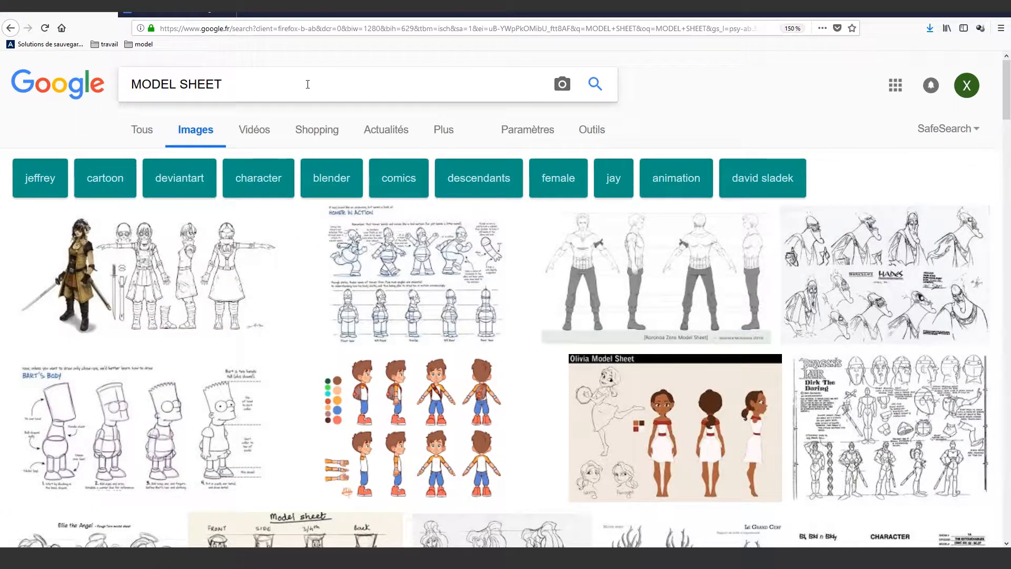
# - Search Google Images for "BLUE PRINT VOITURE" to find car blueprint references
pyautogui.tripleClick(308, 84)
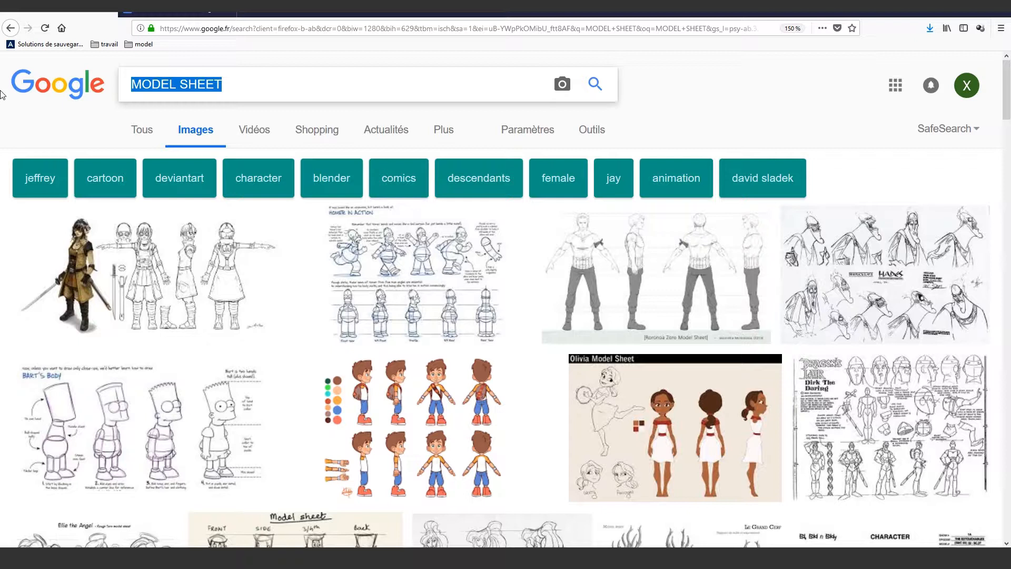
pyautogui.write('BLUE PRINT')
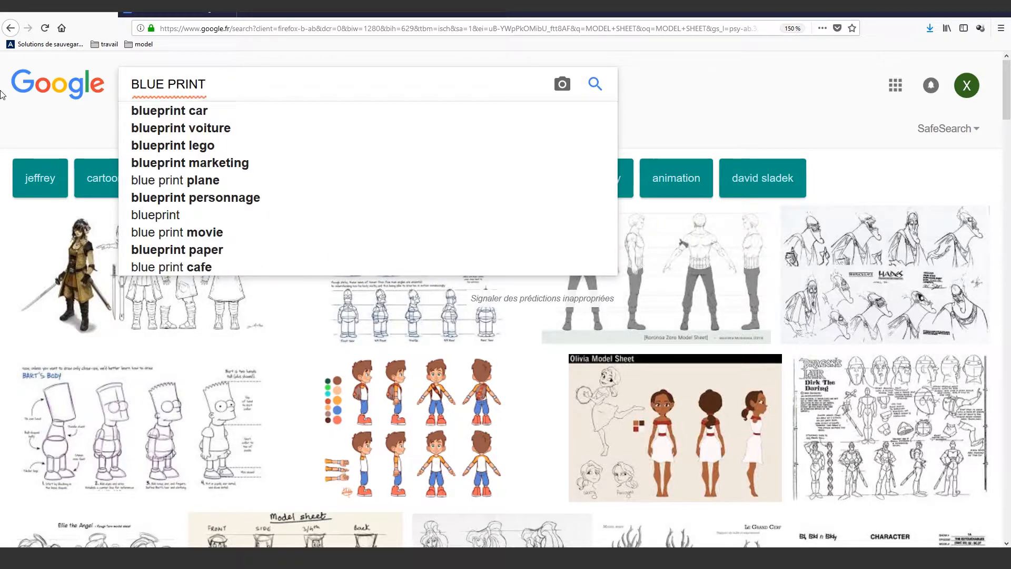
pyautogui.write(' VOITURE')
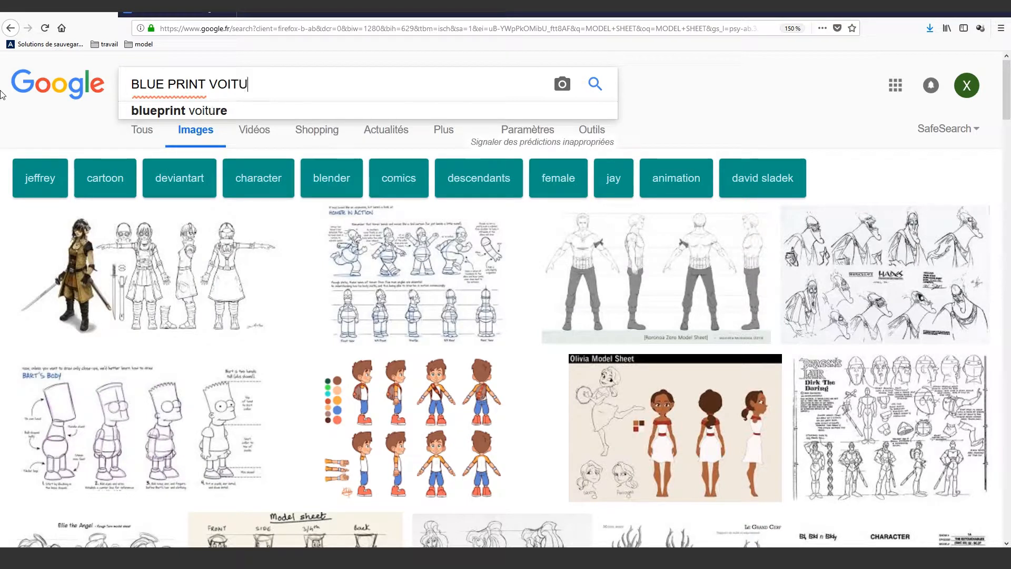
pyautogui.press('Return')
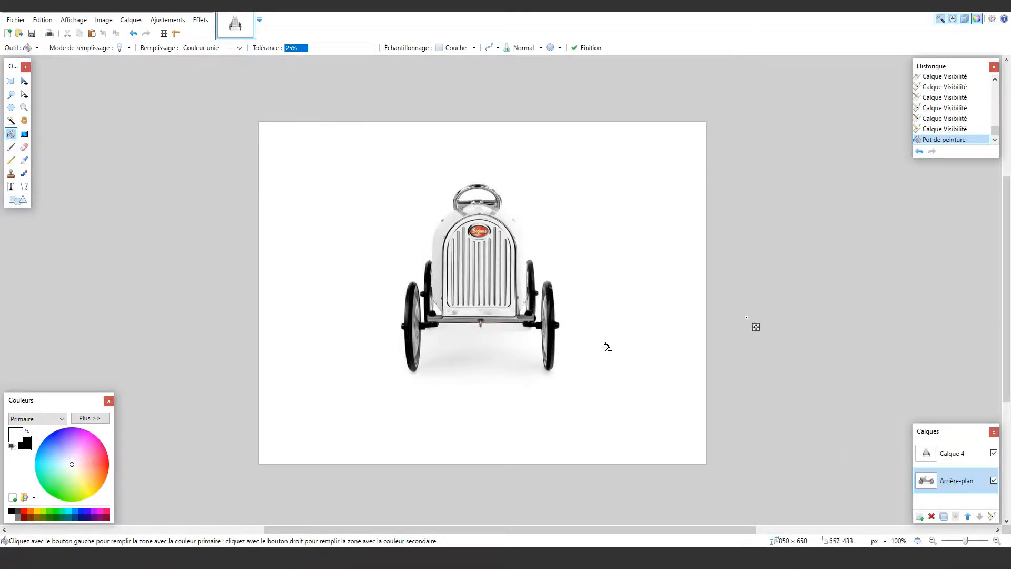
# - Hide and reshow the Calque 4 layer to compare the car views, and bring up the voiture lateral.jpg photo's dimensions
pyautogui.click(994, 454)
pyautogui.click(994, 453)
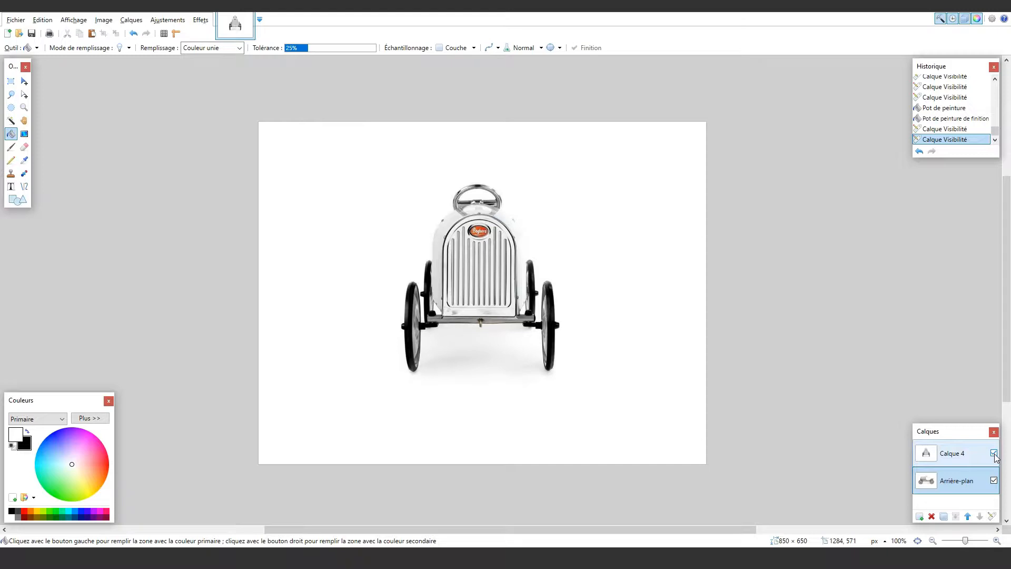
pyautogui.click(949, 10)
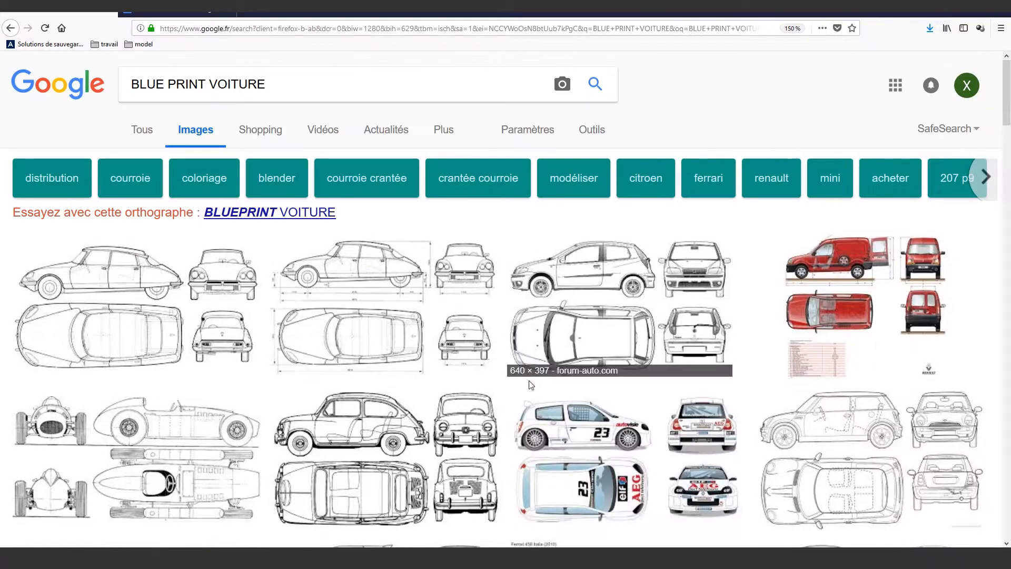
pyautogui.moveTo(349, 558)
pyautogui.click(349, 514)
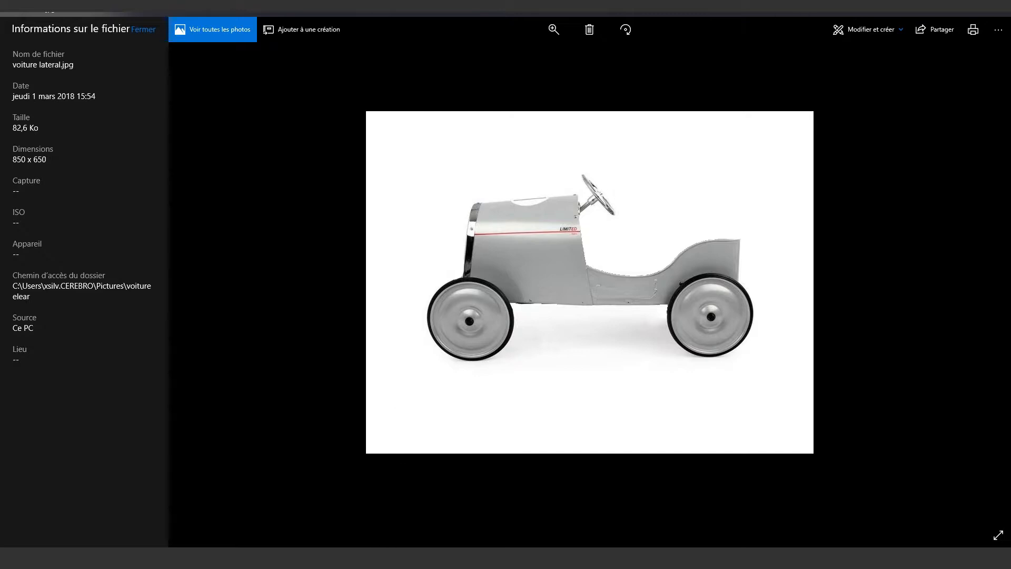
# - Switch to 3ds Max and start a new, completely empty scene
pyautogui.click(376, 558)
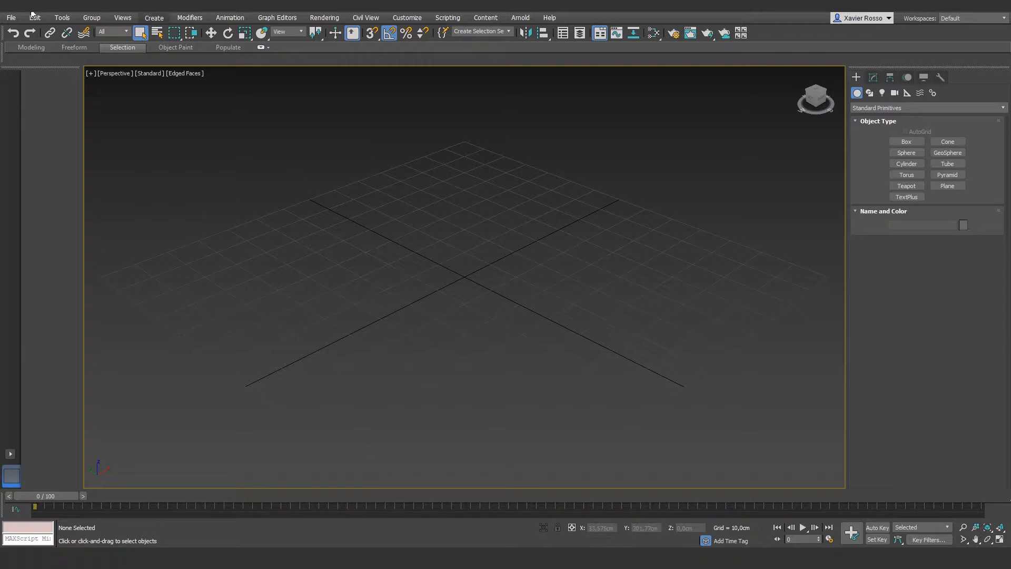
pyautogui.click(10, 18)
pyautogui.moveTo(20, 39)
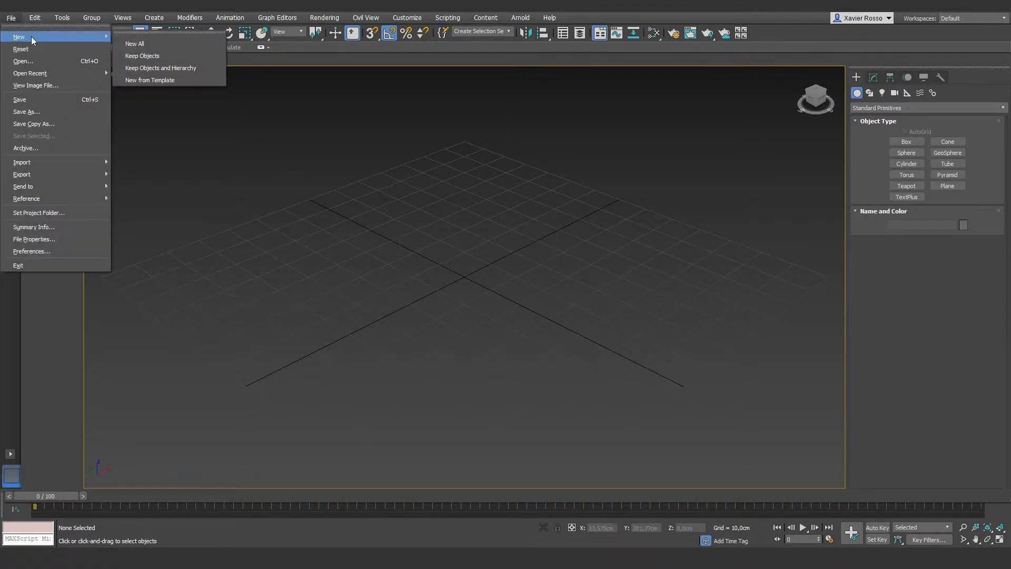
pyautogui.click(149, 40)
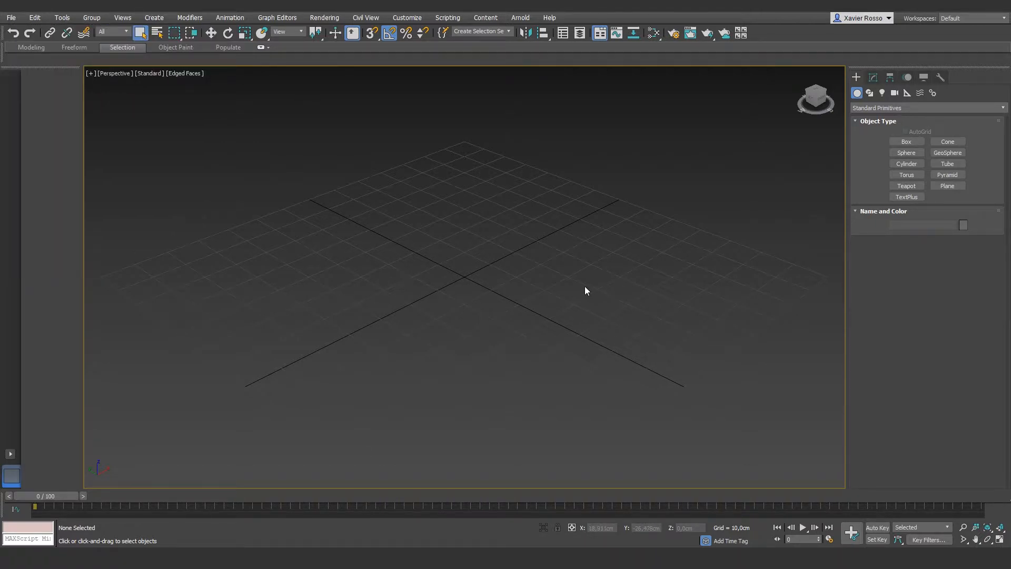
# - Create a plane about 169 cm wide and 88 cm long in the Front view
pyautogui.click(948, 186)
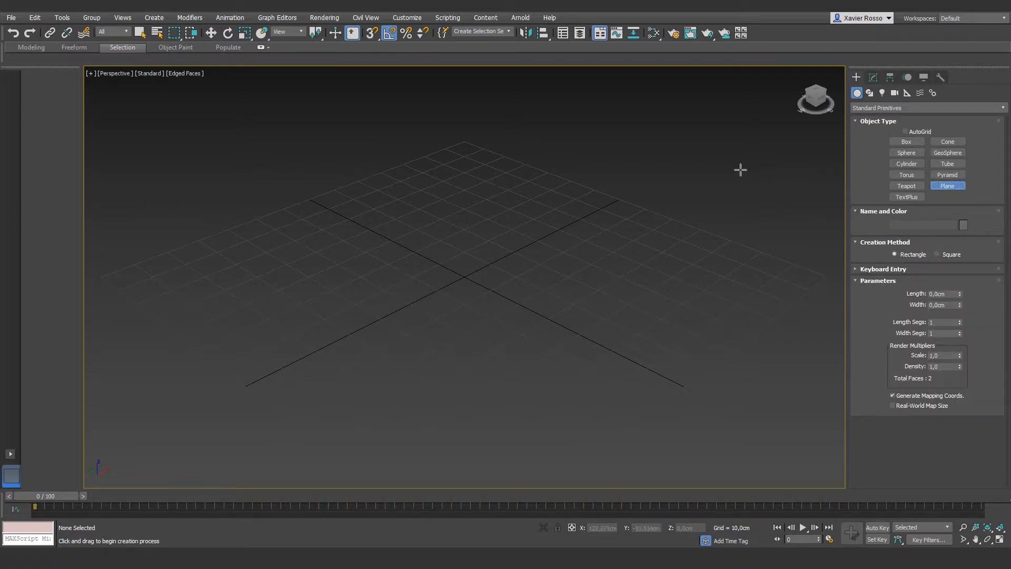
pyautogui.press('f')
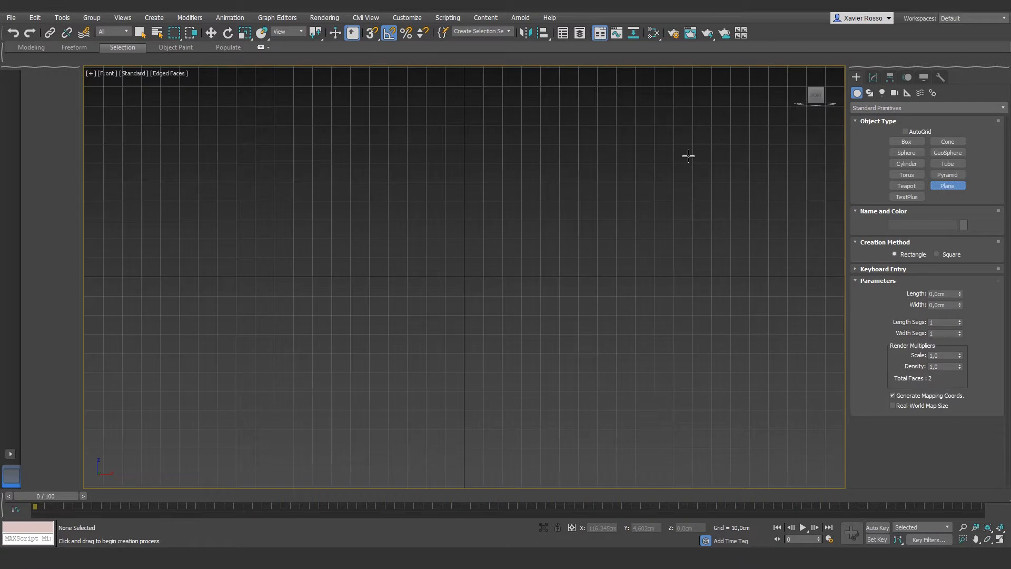
pyautogui.moveTo(293, 108); pyautogui.dragTo(616, 275)
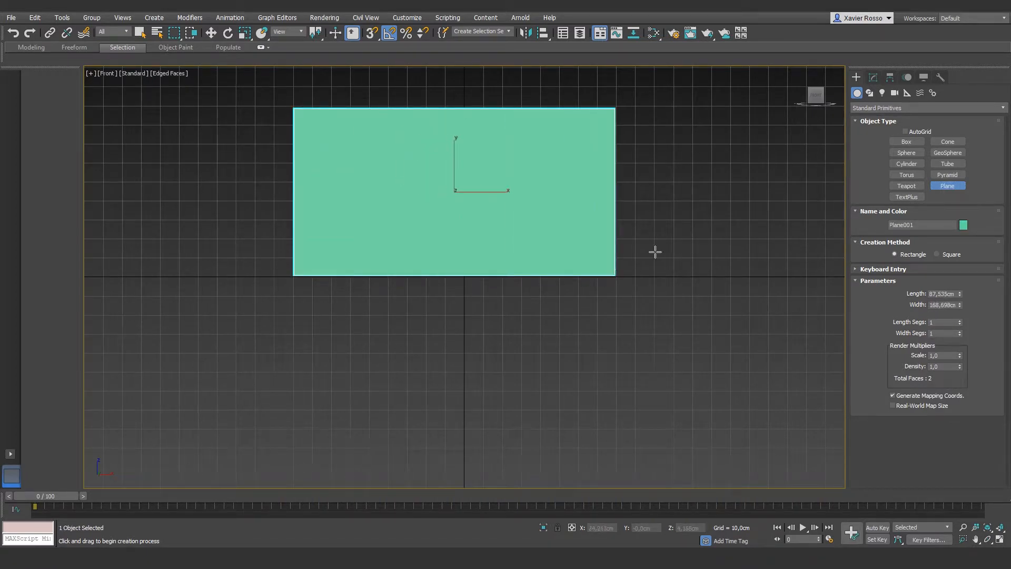
pyautogui.rightClick(722, 187)
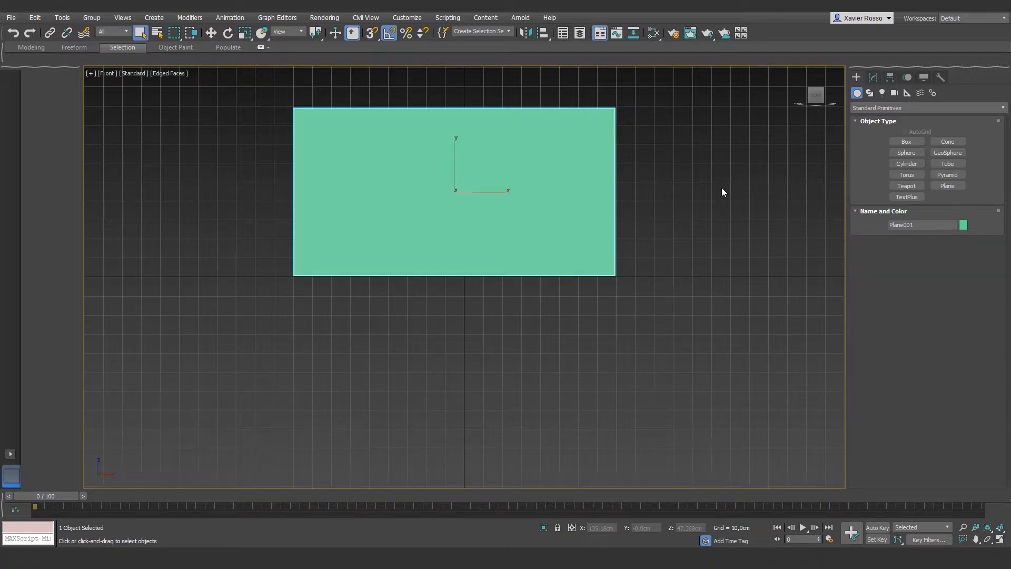
# - Set the plane's length to 65 cm and its width to 85 cm
pyautogui.click(874, 77)
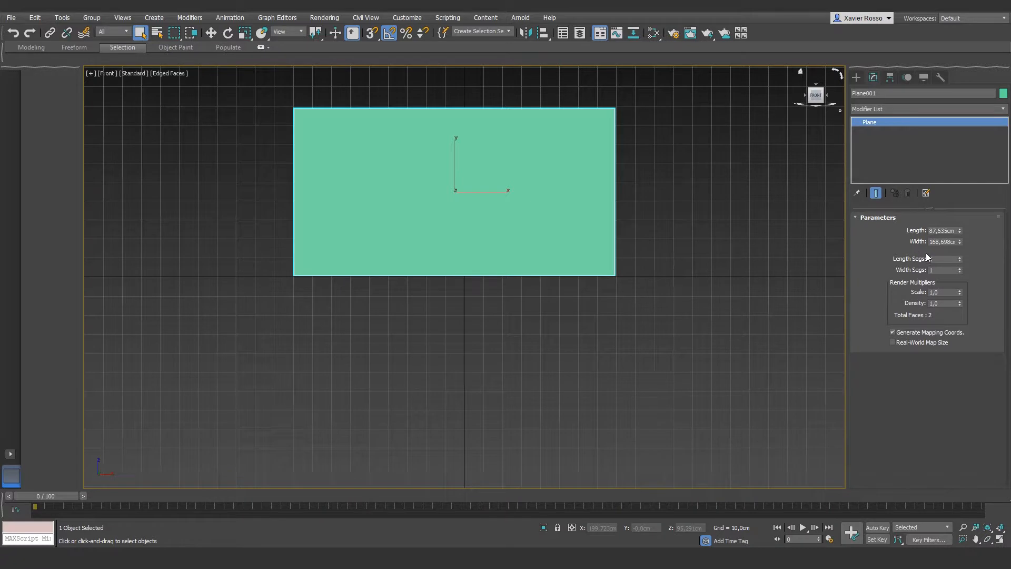
pyautogui.moveTo(960, 259)
pyautogui.mouseDown()
pyautogui.moveTo(963, 250)
pyautogui.moveTo(960, 272)
pyautogui.mouseUp()
pyautogui.doubleClick(946, 231)
pyautogui.write('65')
pyautogui.press('Tab')
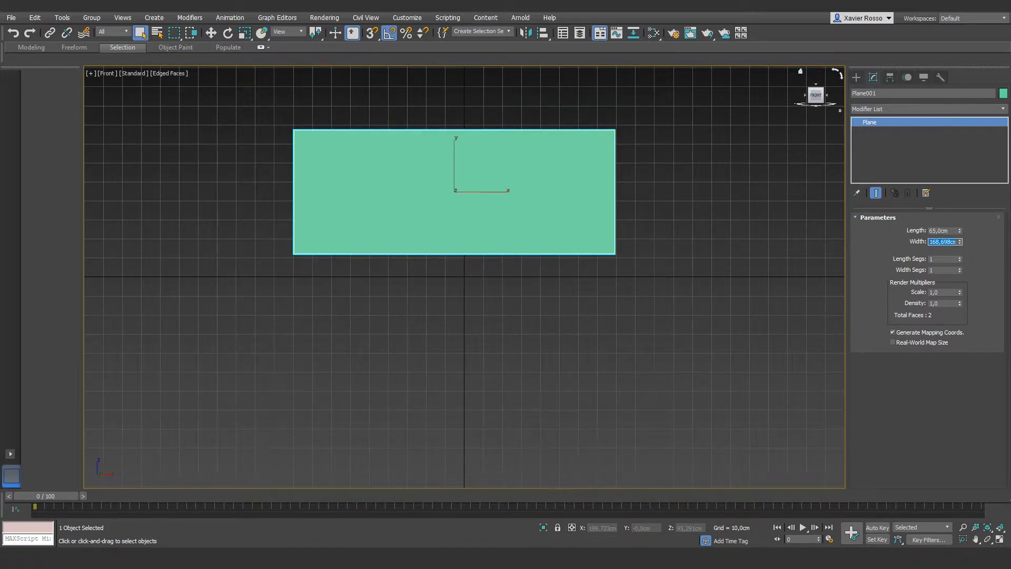
pyautogui.write('85')
pyautogui.press('Return')
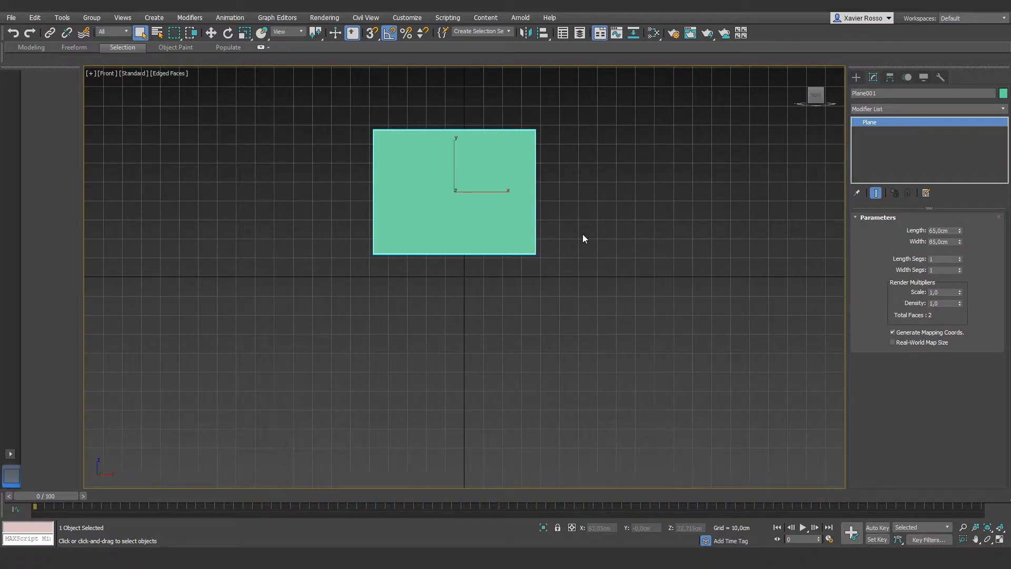
# - Move the plane to the scene origin by setting its X, Y and Z positions to 0
pyautogui.press('w')
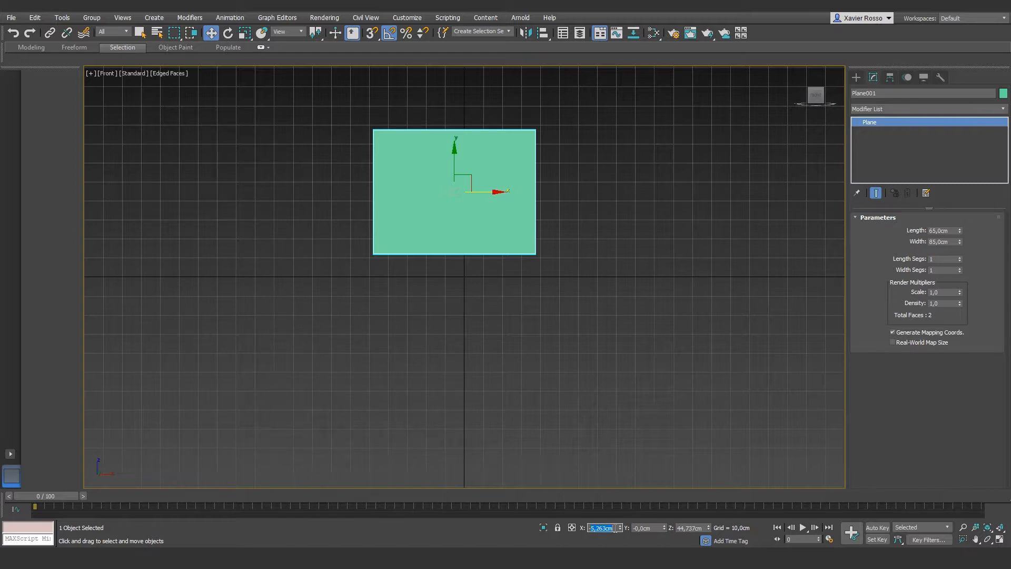
pyautogui.write('0')
pyautogui.press('Tab')
pyautogui.write('0')
pyautogui.press('Tab')
pyautogui.write('0')
pyautogui.press('Return')
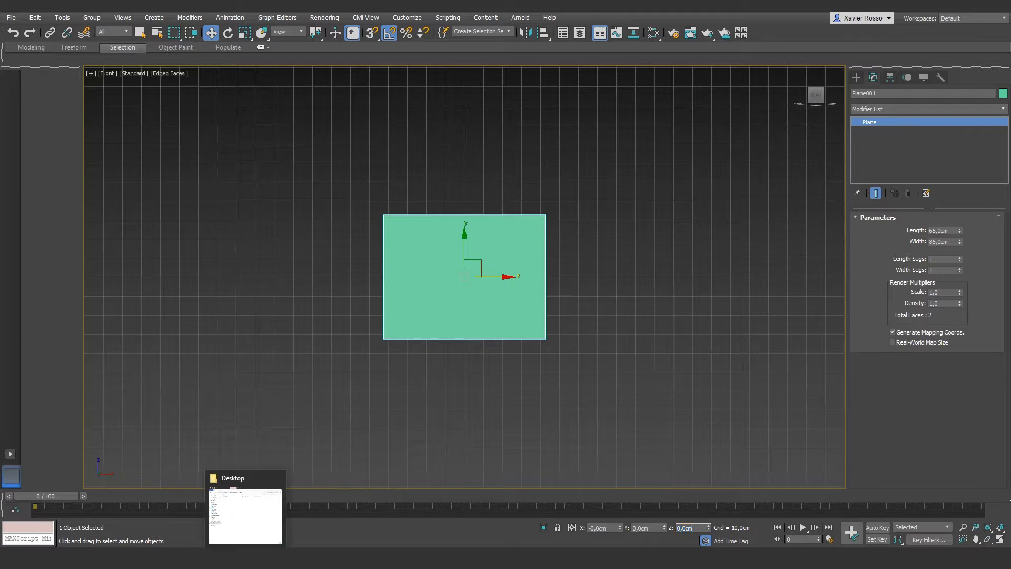
# - Apply the "voiture face" image from the "voiture elear" pictures folder to the plane
pyautogui.click(258, 525)
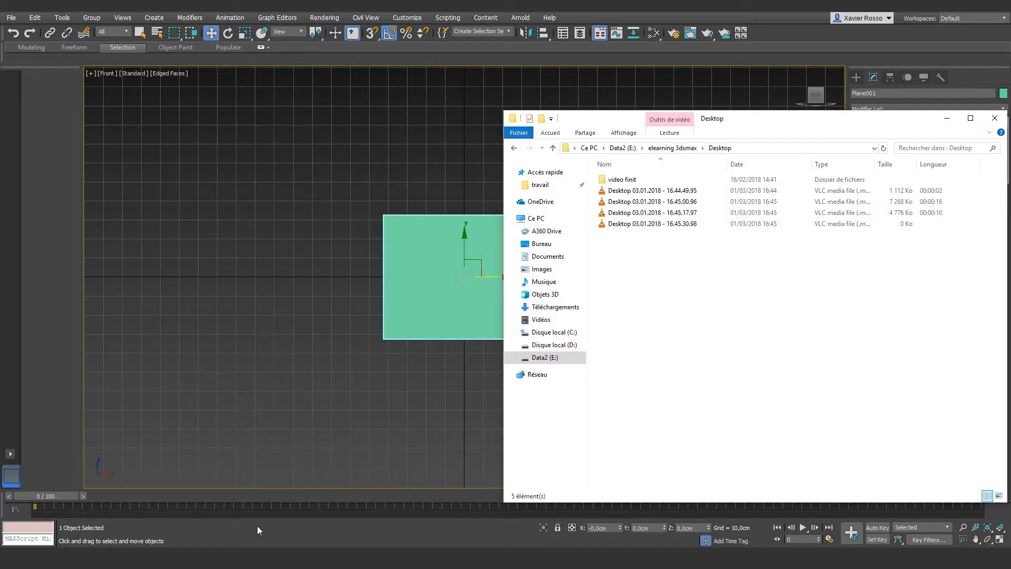
pyautogui.click(543, 269)
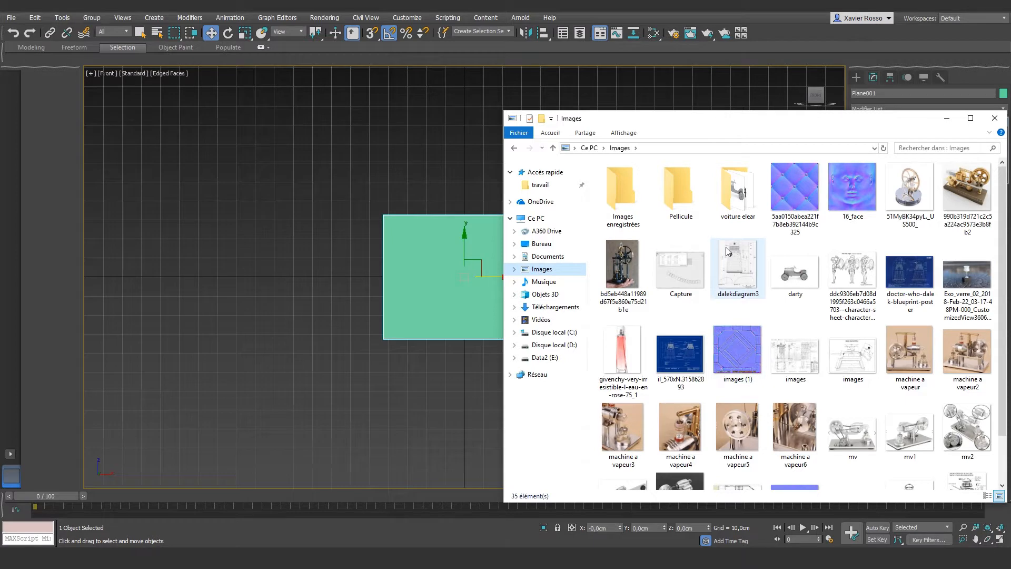
pyautogui.doubleClick(737, 190)
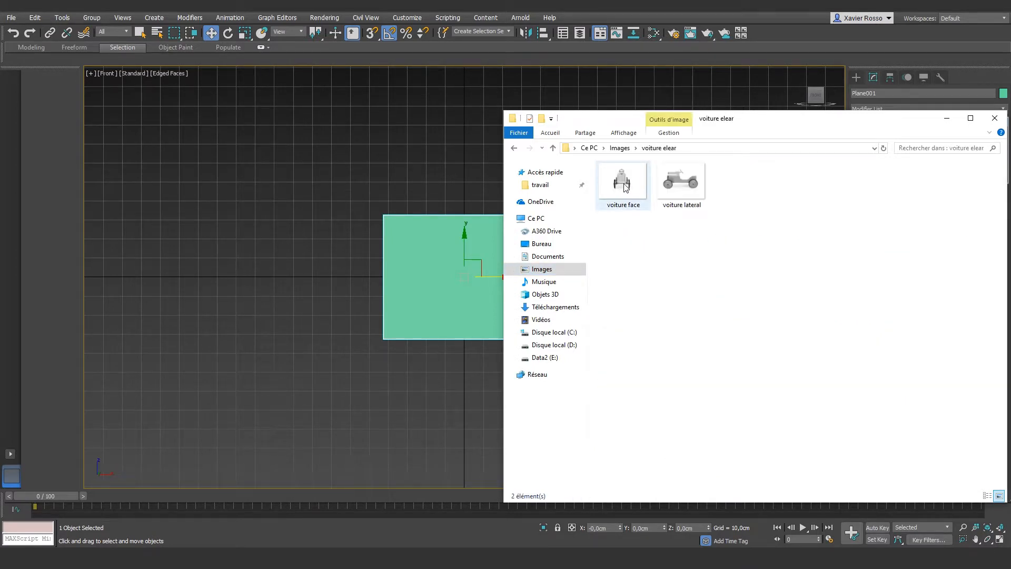
pyautogui.click(626, 186)
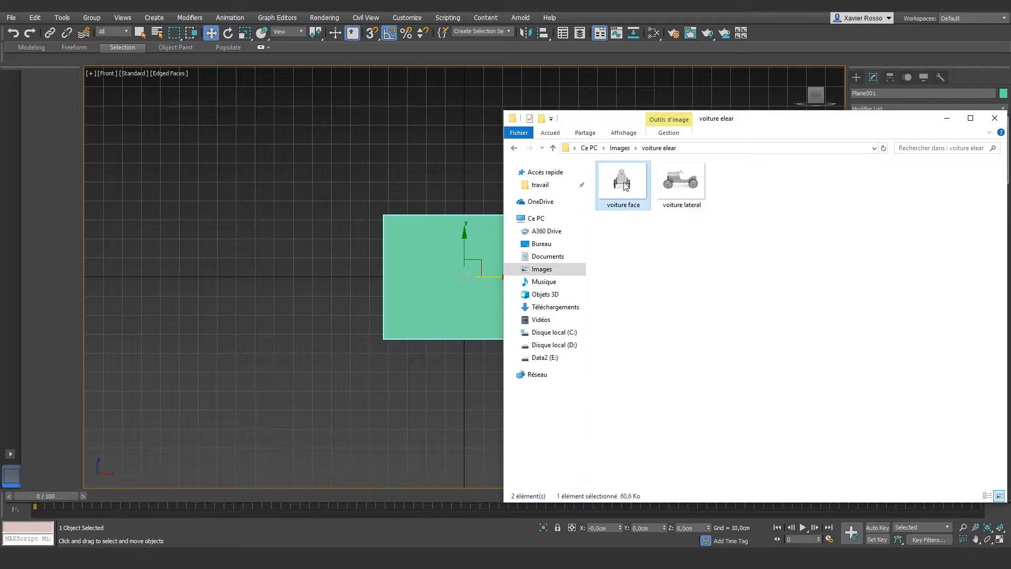
pyautogui.moveTo(626, 186); pyautogui.dragTo(443, 253)
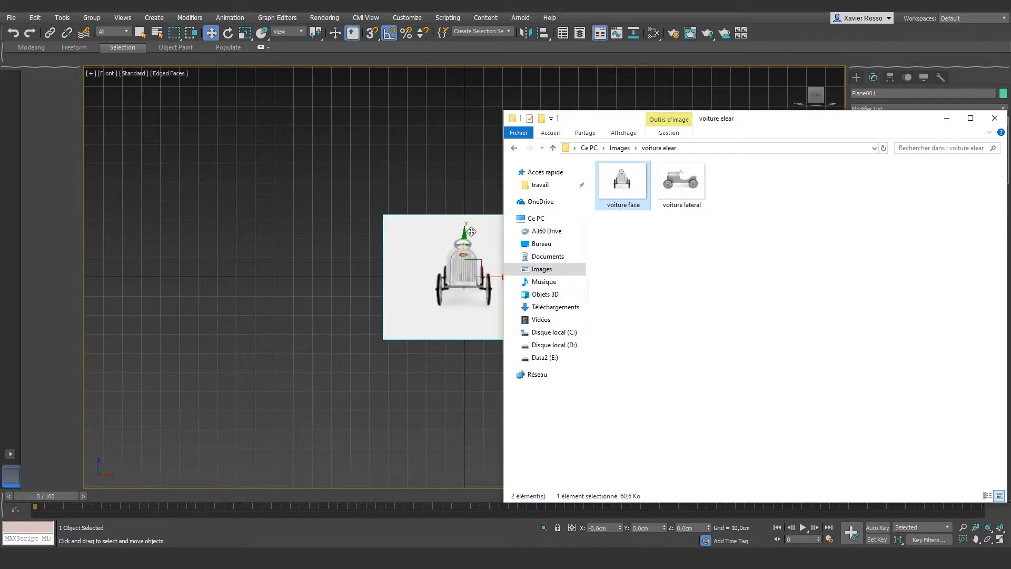
# - Clone the plane as one independent copy rotated 90 degrees about its vertical axis
pyautogui.moveTo(463, 255); pyautogui.dragTo(450, 306, button='middle')
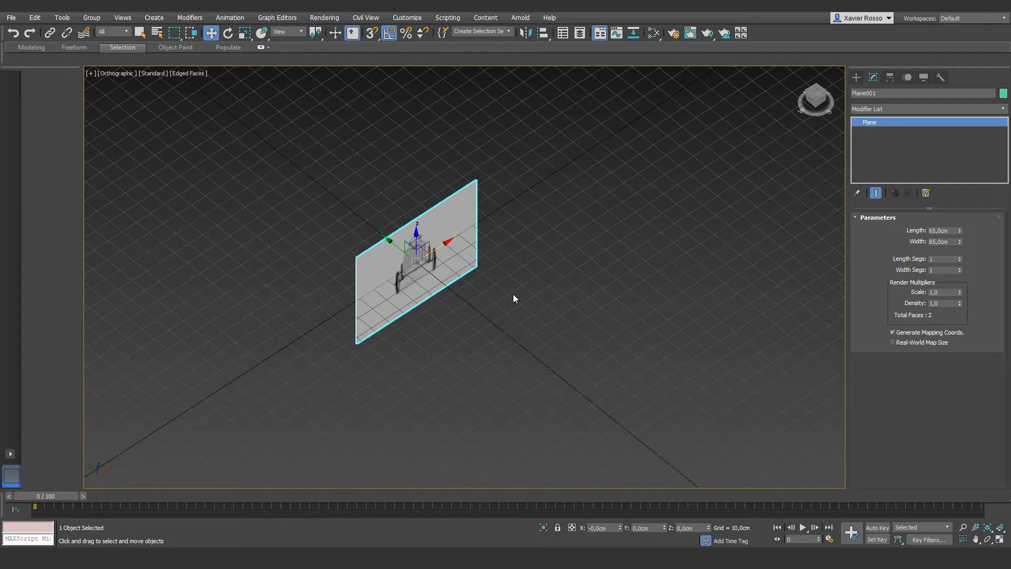
pyautogui.press('e')
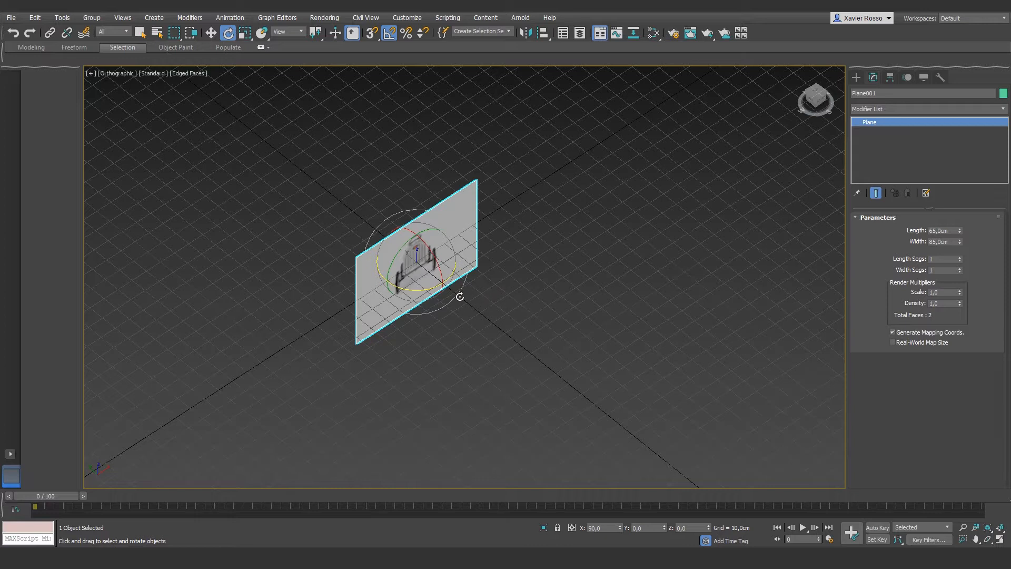
pyautogui.keyDown('shift'); pyautogui.moveTo(431, 287); pyautogui.dragTo(382, 289); pyautogui.keyUp('shift')
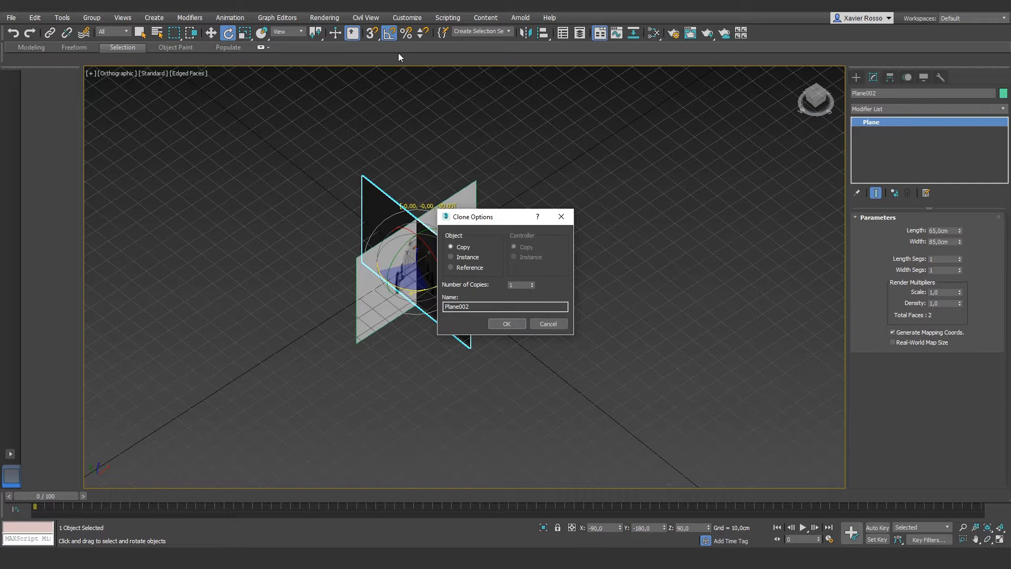
pyautogui.moveTo(480, 220)
pyautogui.mouseDown()
pyautogui.moveTo(504, 213)
pyautogui.moveTo(551, 125)
pyautogui.mouseUp()
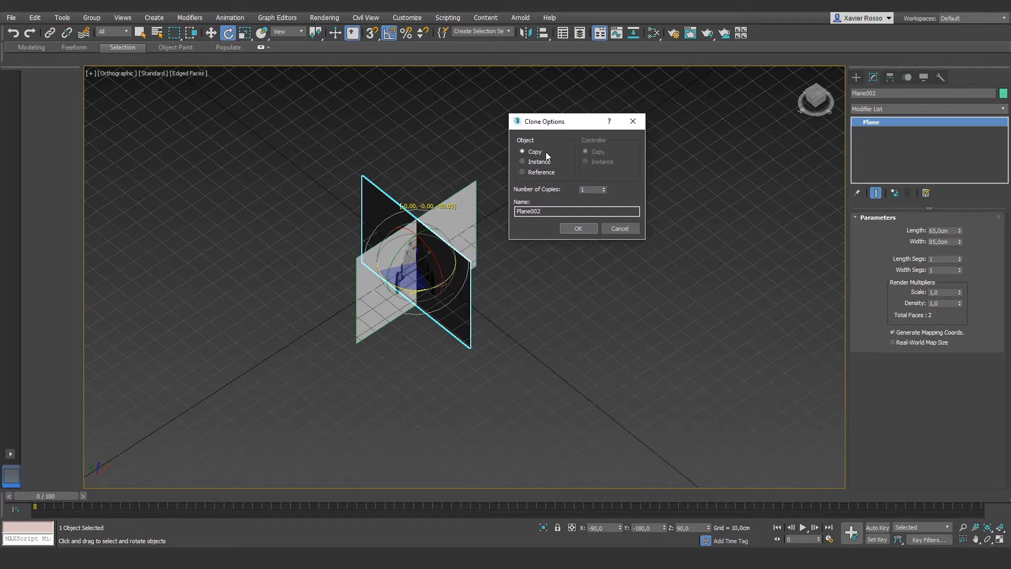
pyautogui.click(572, 227)
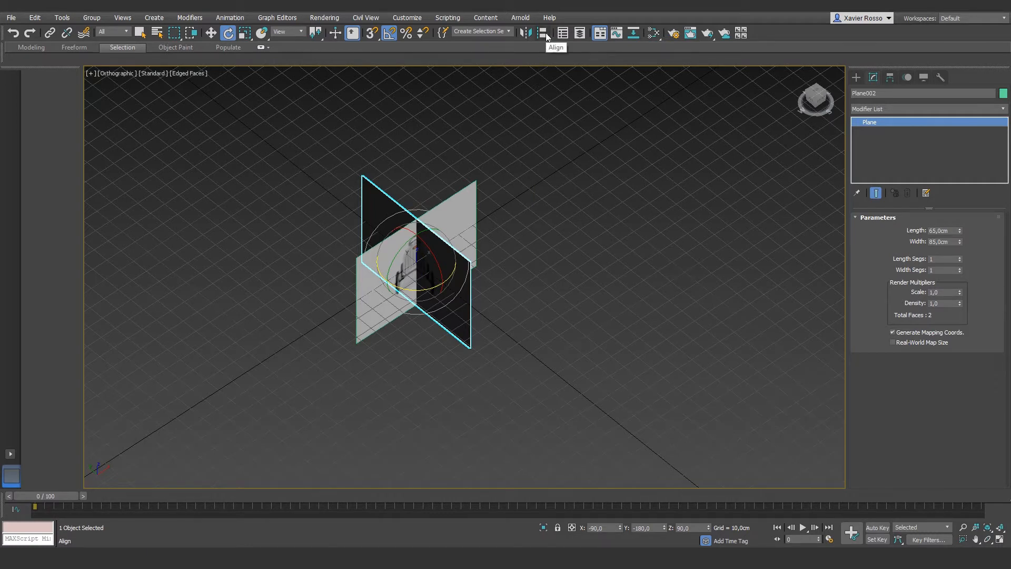
# - Align the rotated copy with the front-image plane, centre to centre, on the X, Y and Z positions
pyautogui.scroll(5, 441, 275)
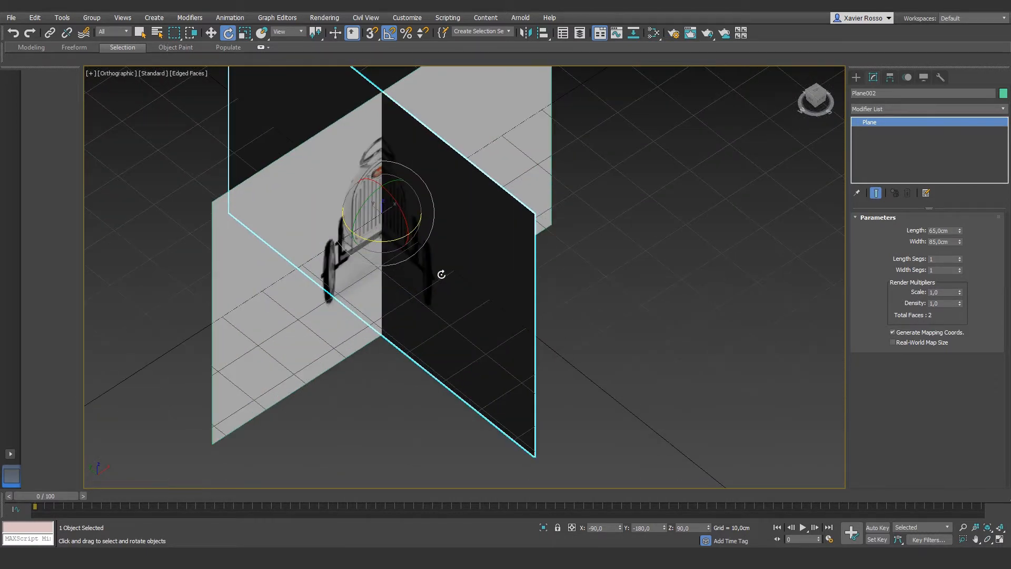
pyautogui.moveTo(499, 280); pyautogui.dragTo(533, 370, button='middle')
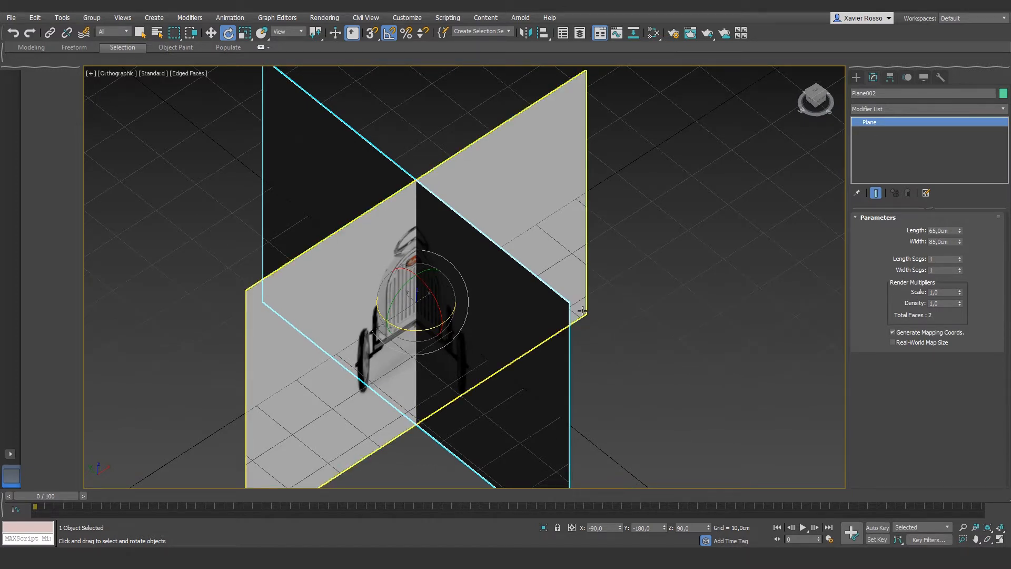
pyautogui.scroll(-2, 583, 317)
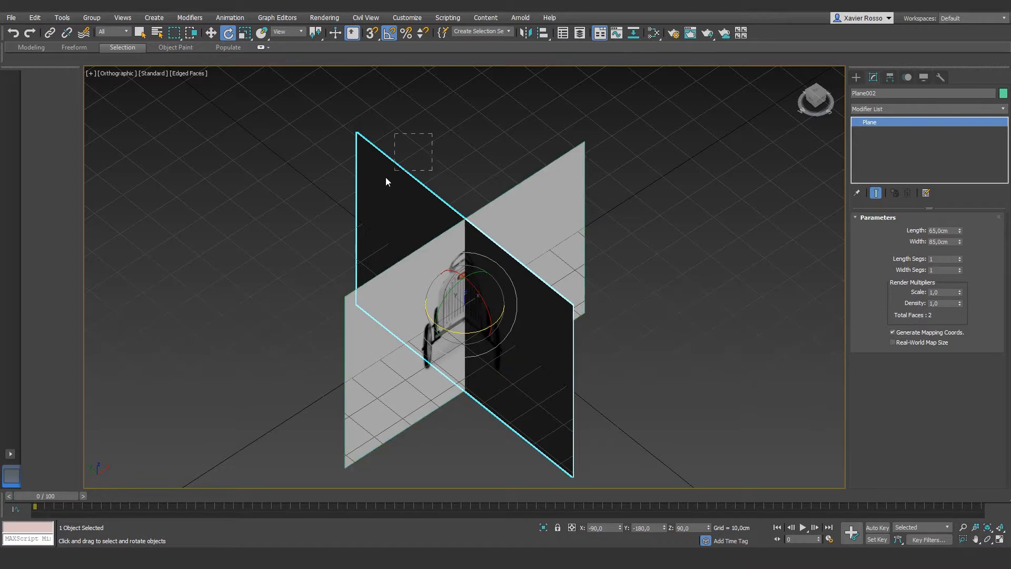
pyautogui.click(545, 33)
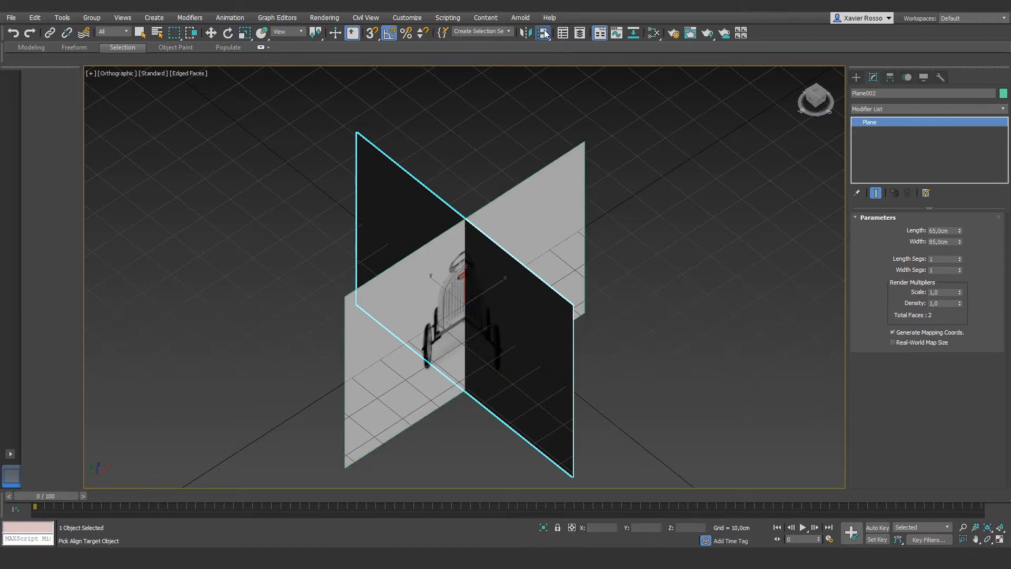
pyautogui.click(559, 208)
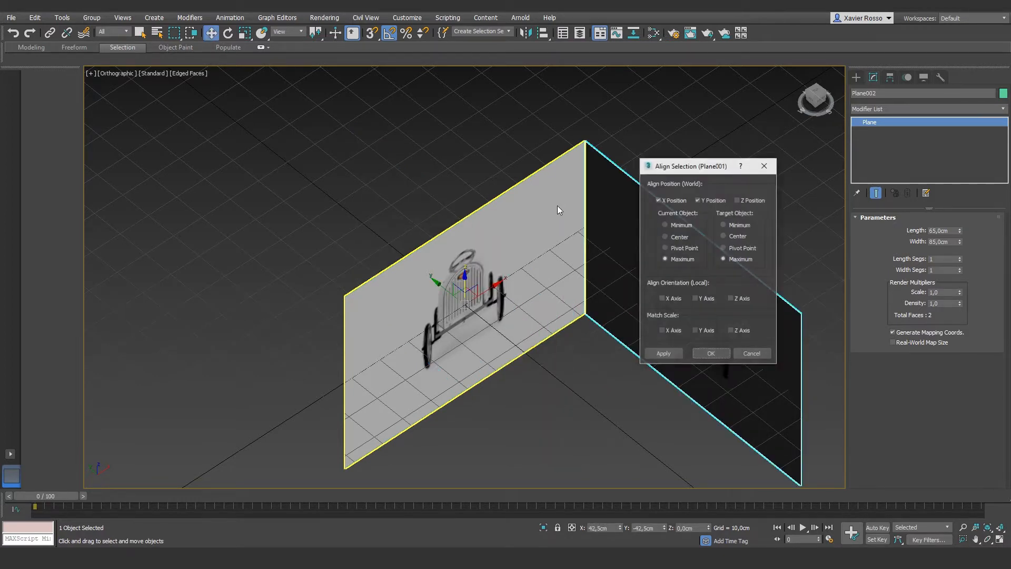
pyautogui.click(675, 237)
pyautogui.click(724, 235)
pyautogui.click(738, 200)
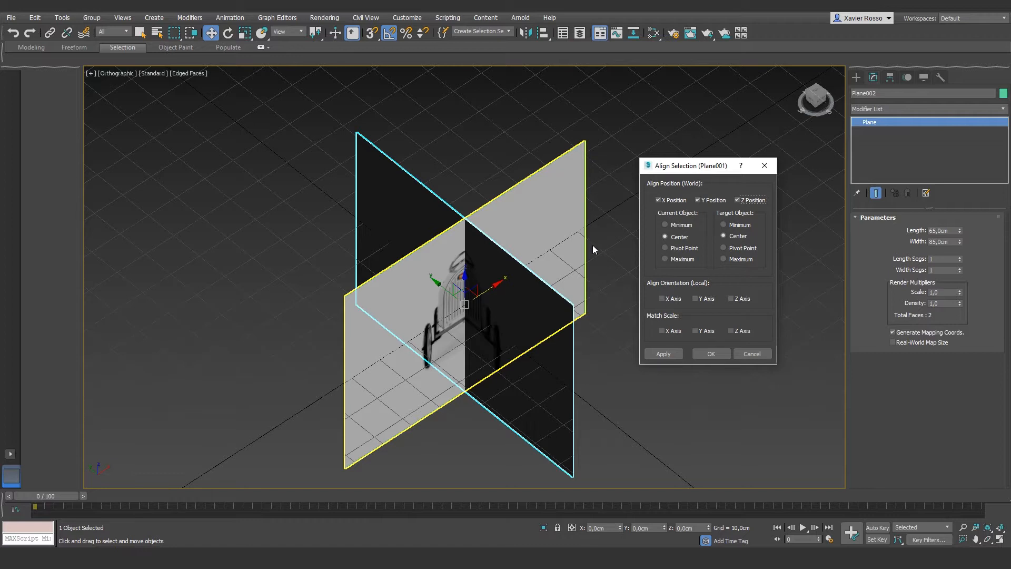
# - Try aligning the copy's minimum to the front-image plane's maximum, comparing the result with and without the Z position
pyautogui.click(664, 224)
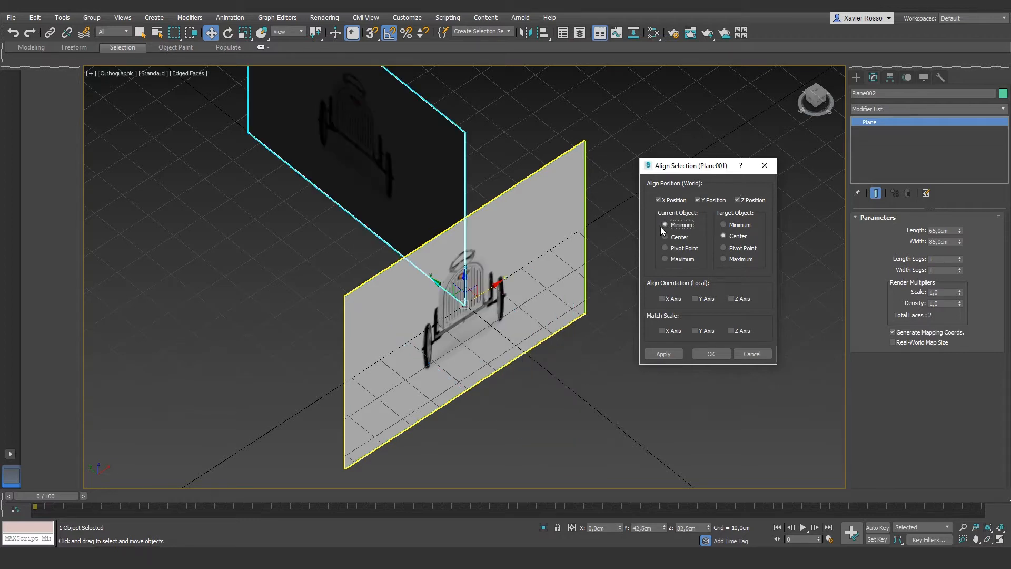
pyautogui.click(733, 260)
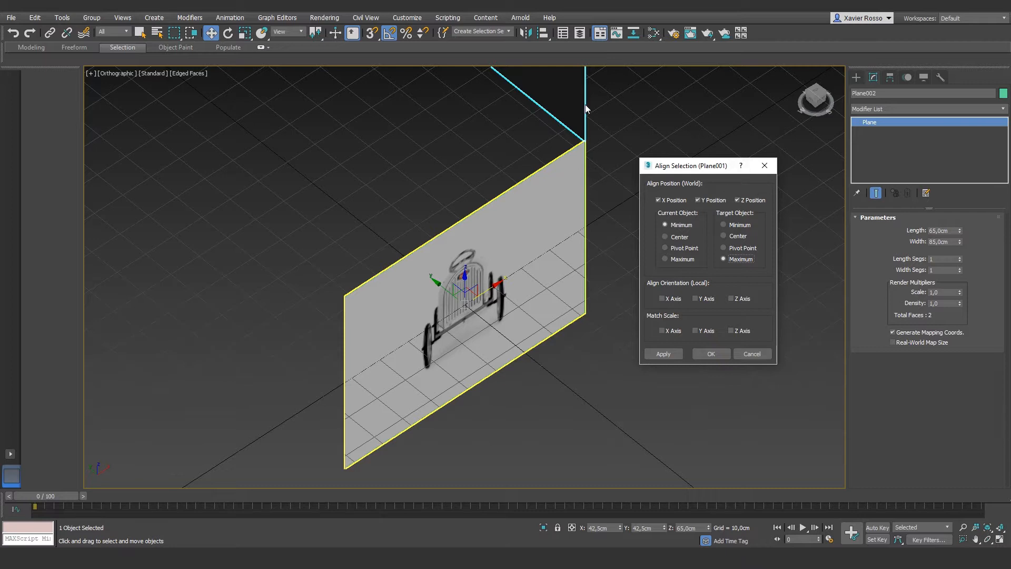
pyautogui.click(754, 200)
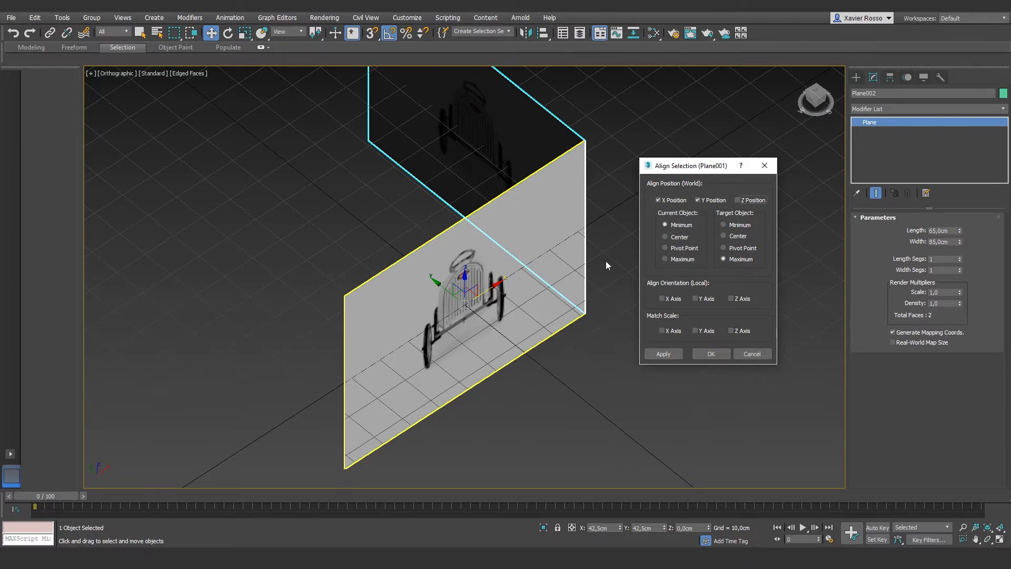
pyautogui.click(738, 201)
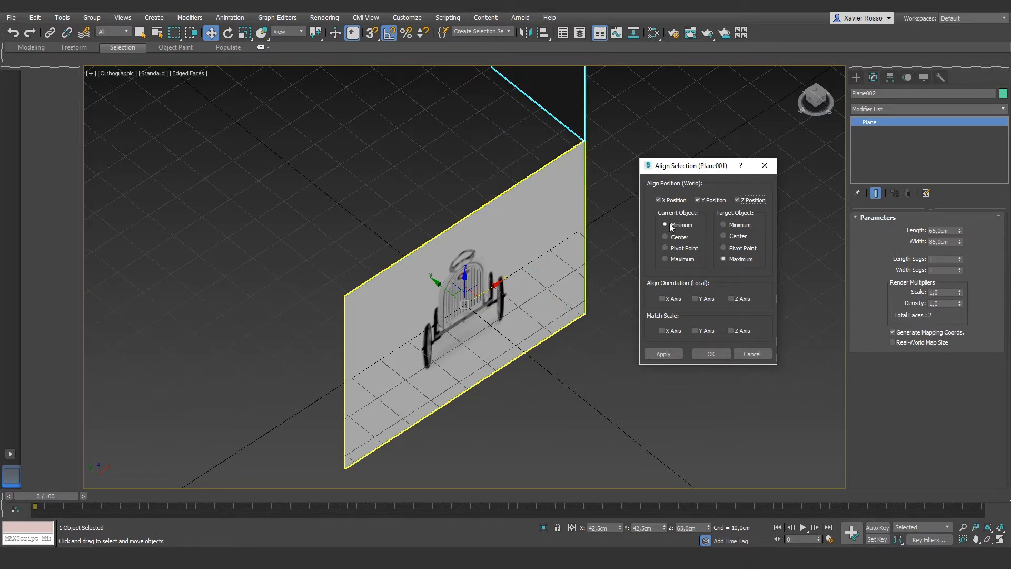
# - Set the copy's alignment reference to Maximum, matching the target's maximum on all three axes, and accept the alignment
pyautogui.click(682, 260)
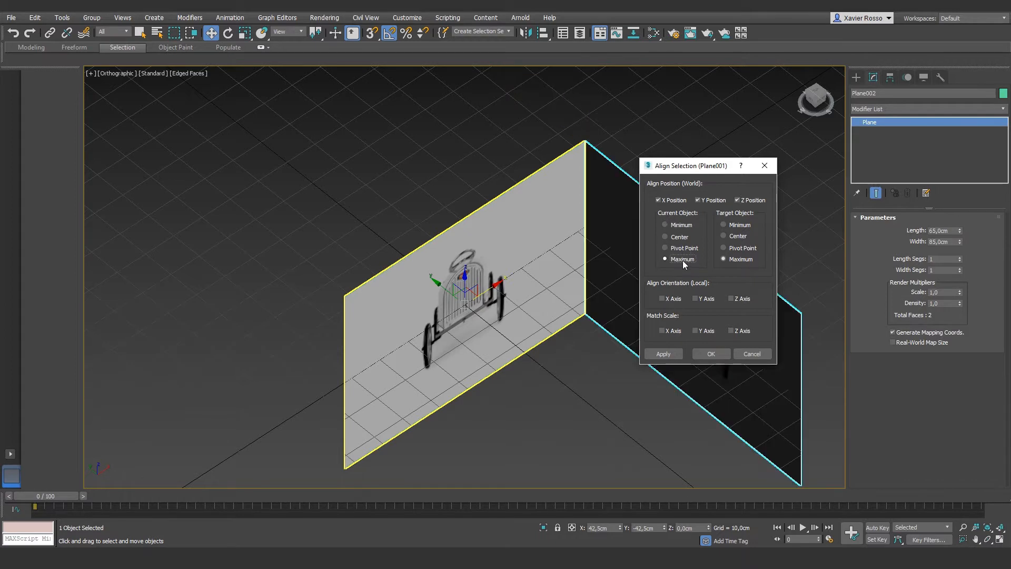
pyautogui.click(710, 354)
pyautogui.moveTo(596, 280); pyautogui.dragTo(467, 242, button='middle')
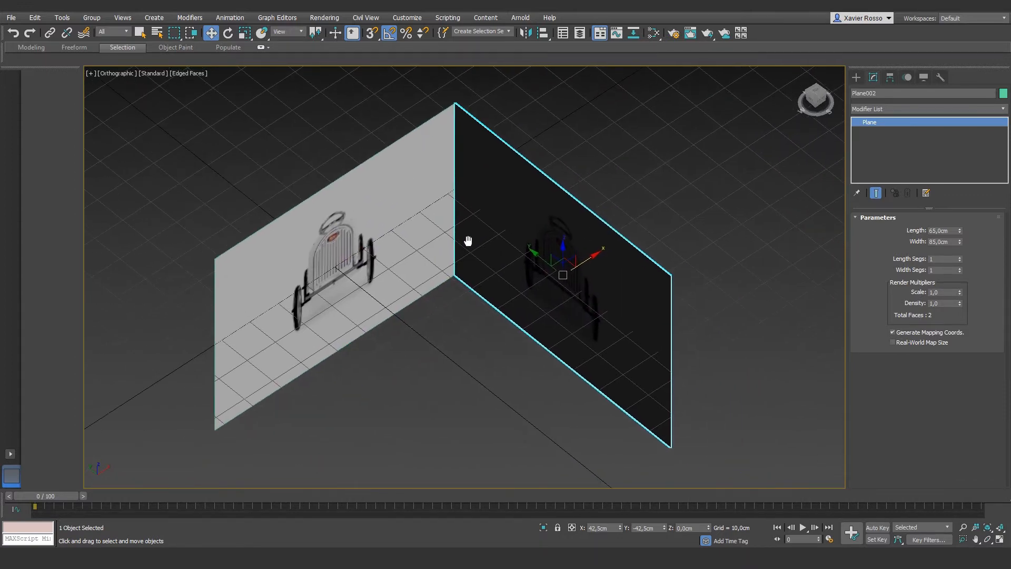
pyautogui.keyDown('alt'); pyautogui.moveTo(493, 300); pyautogui.dragTo(501, 281, button='middle'); pyautogui.keyUp('alt')
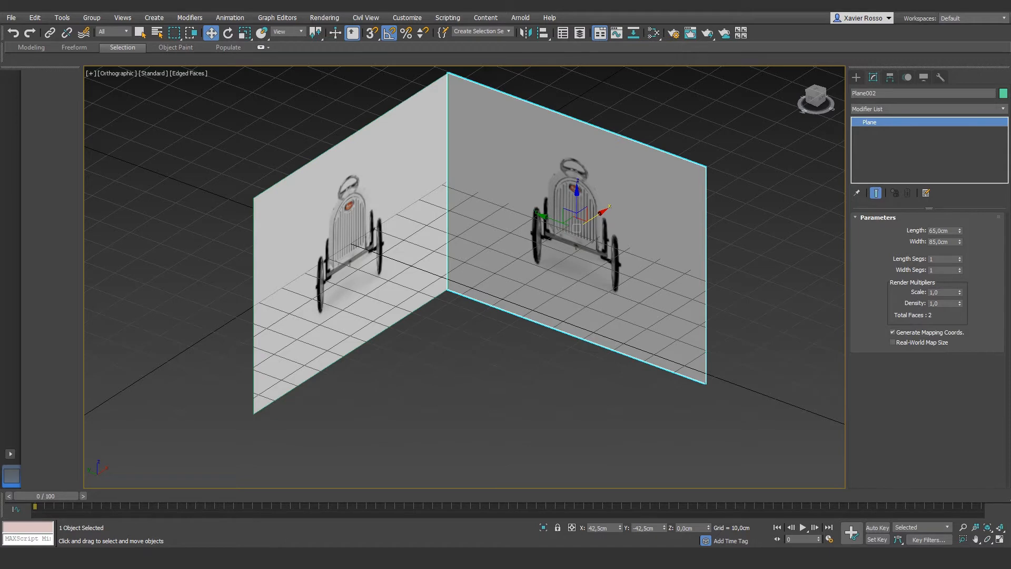
# - Apply the "voiture lateral" image from the "voiture elear" pictures folder to the copied plane
pyautogui.hotkey('alt', 'Tab')
pyautogui.moveTo(760, 115); pyautogui.dragTo(920, 175)
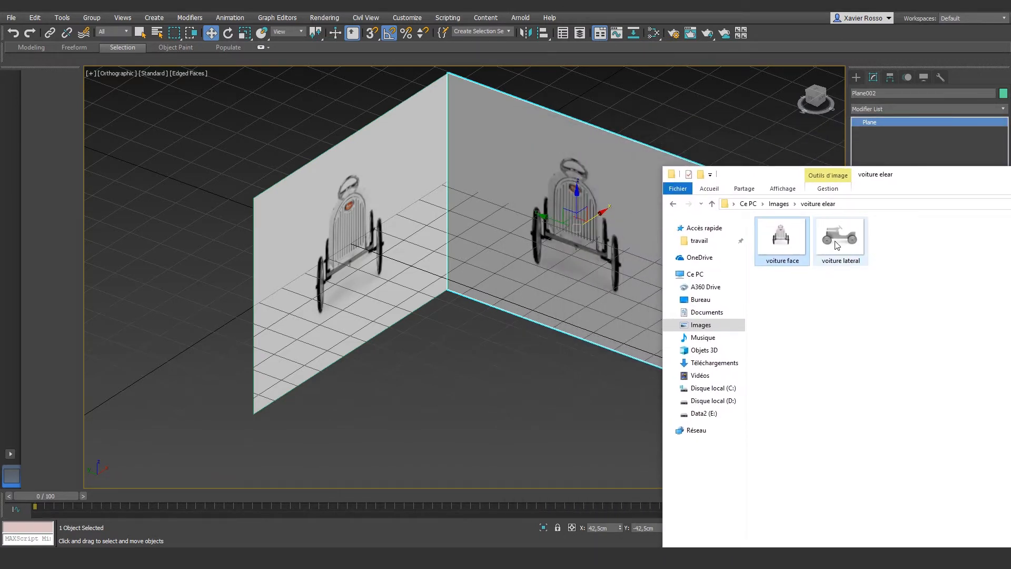
pyautogui.moveTo(836, 234); pyautogui.dragTo(564, 220)
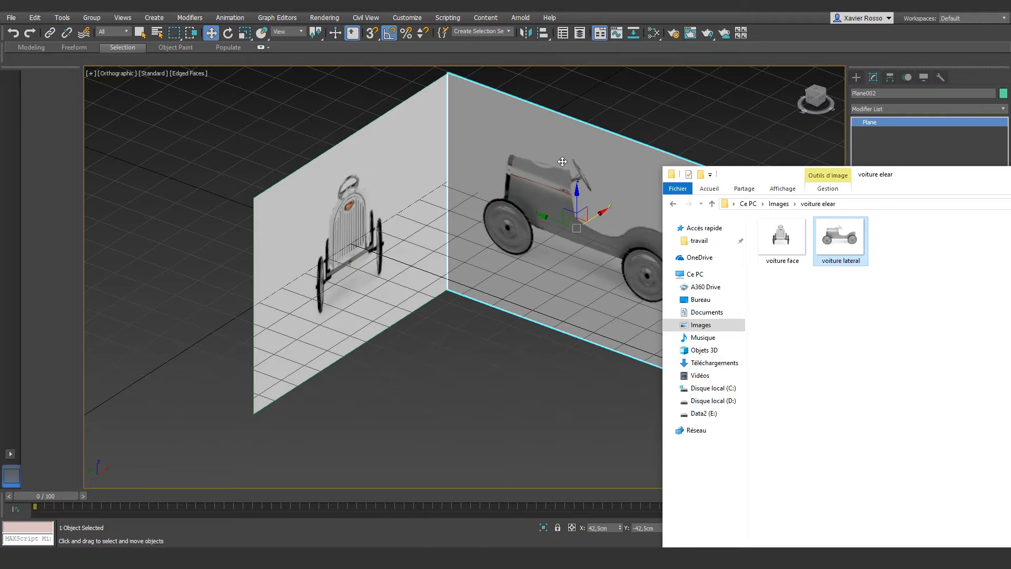
pyautogui.click(598, 13)
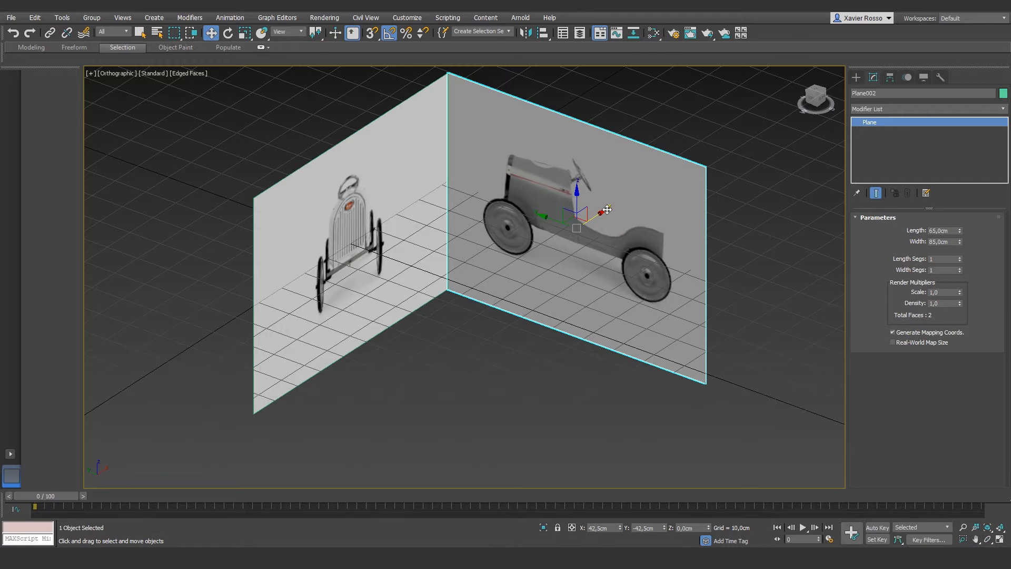
# - Try to rotate the side-image plane 180 degrees about its vertical axis, and undo the rotation
pyautogui.press('e')
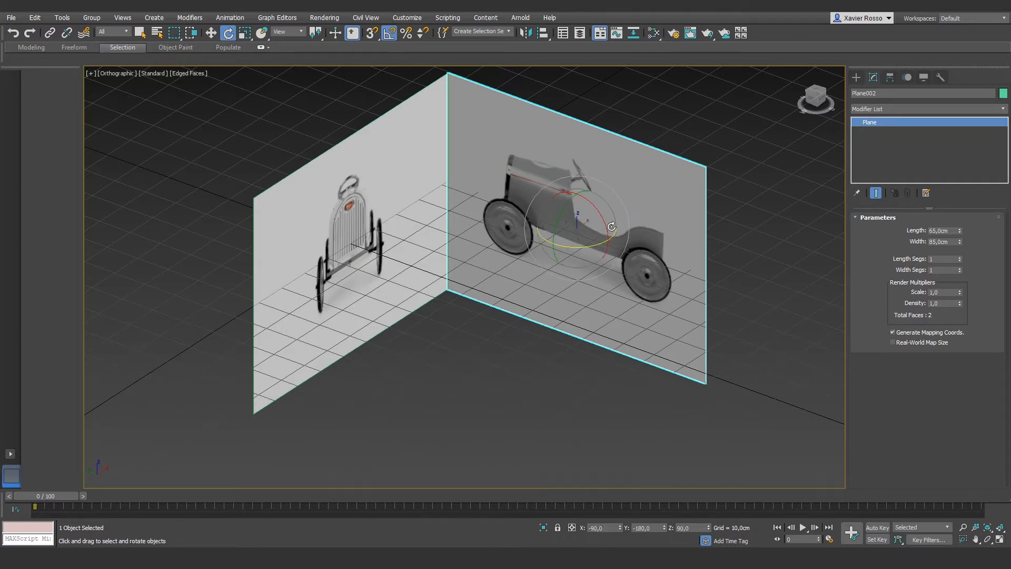
pyautogui.moveTo(586, 245); pyautogui.dragTo(684, 247)
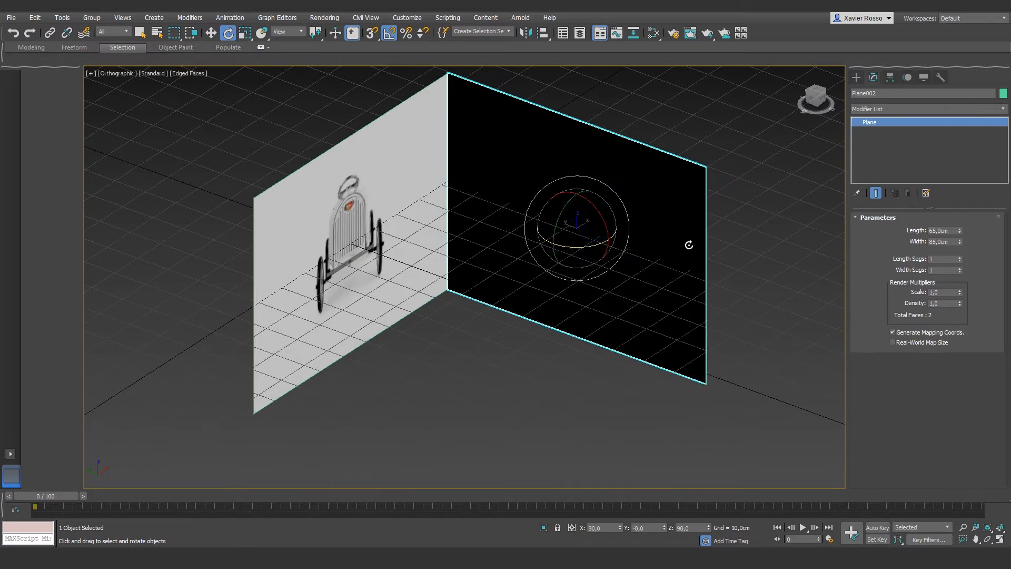
pyautogui.moveTo(725, 243)
pyautogui.keyDown('alt'); pyautogui.mouseDown(button='middle')
pyautogui.moveTo(750, 244)
pyautogui.moveTo(750, 219)
pyautogui.moveTo(718, 225)
pyautogui.moveTo(720, 244)
pyautogui.mouseUp(button='middle'); pyautogui.keyUp('alt')
pyautogui.keyDown('alt'); pyautogui.moveTo(580, 216); pyautogui.dragTo(589, 254, button='middle'); pyautogui.keyUp('alt')
pyautogui.hotkey('ctrl', 'z')
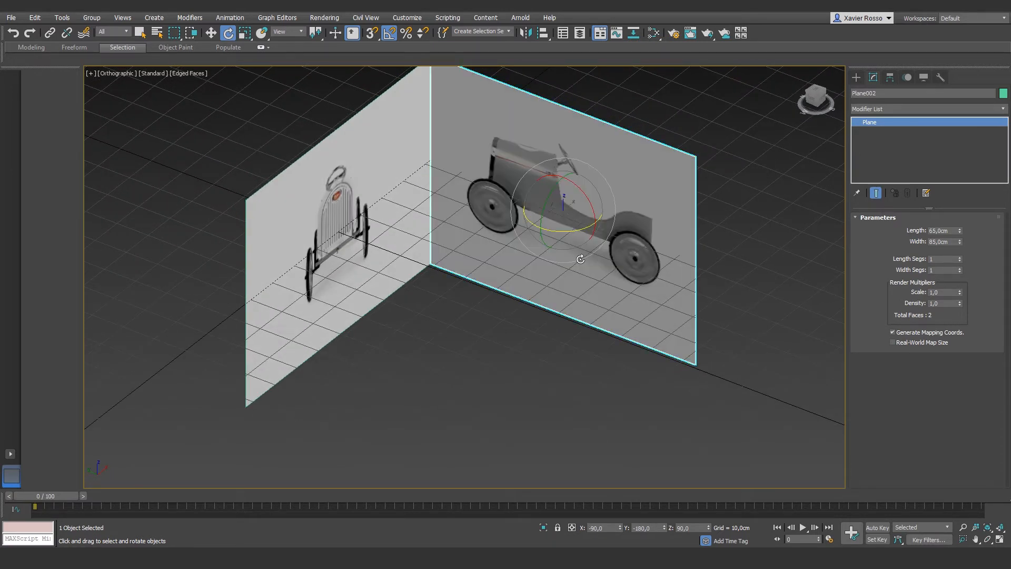
pyautogui.moveTo(616, 208); pyautogui.dragTo(660, 258, button='middle')
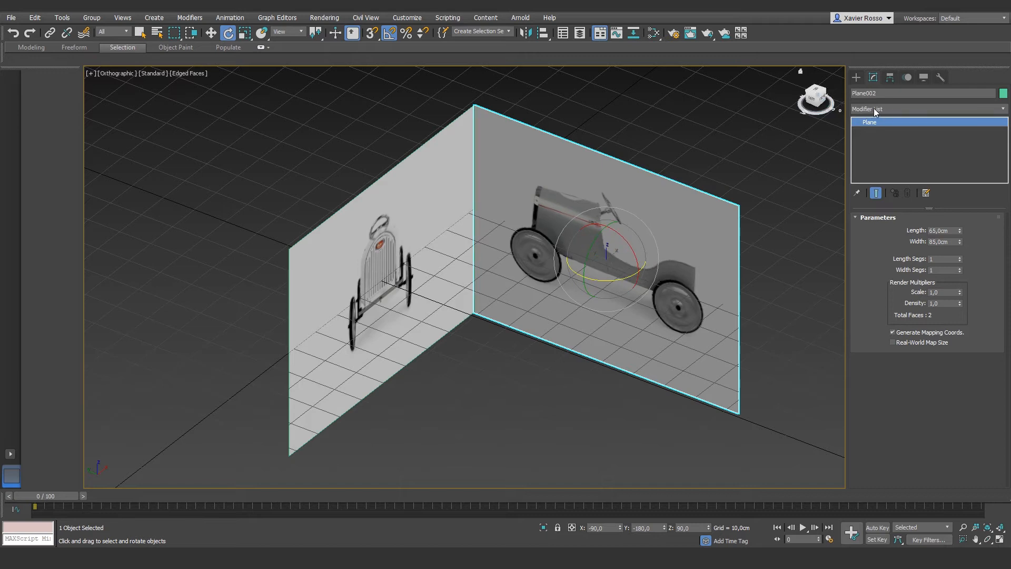
# - Add a UVW Map modifier to the side-image plane and look through its mapping and alignment parameters
pyautogui.click(892, 109)
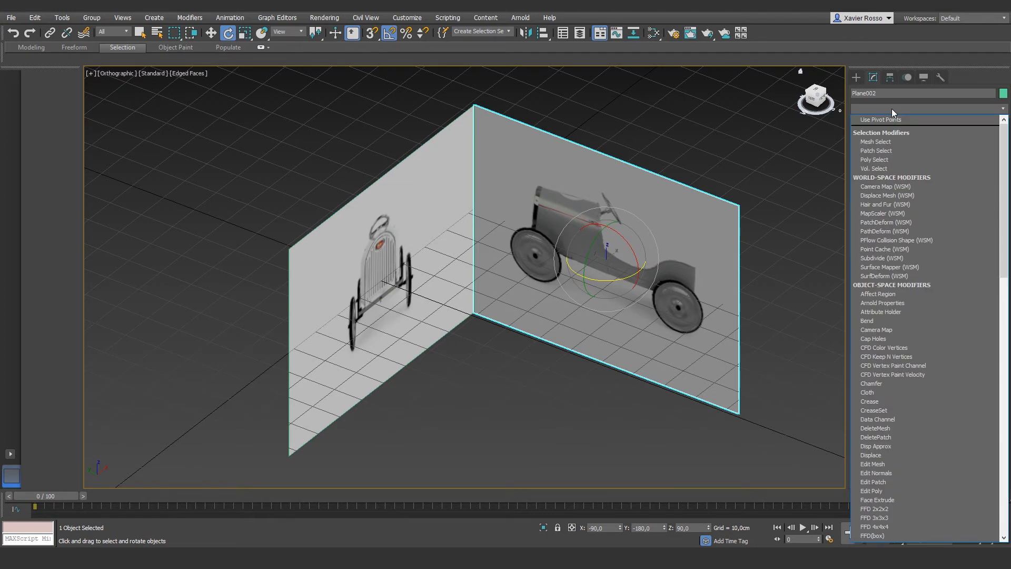
pyautogui.press('u')
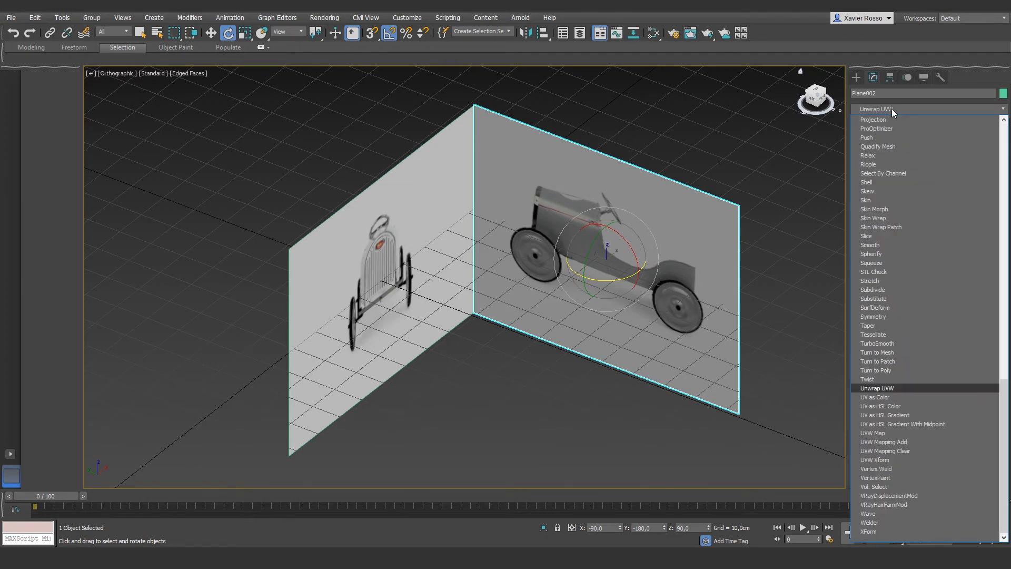
pyautogui.click(880, 433)
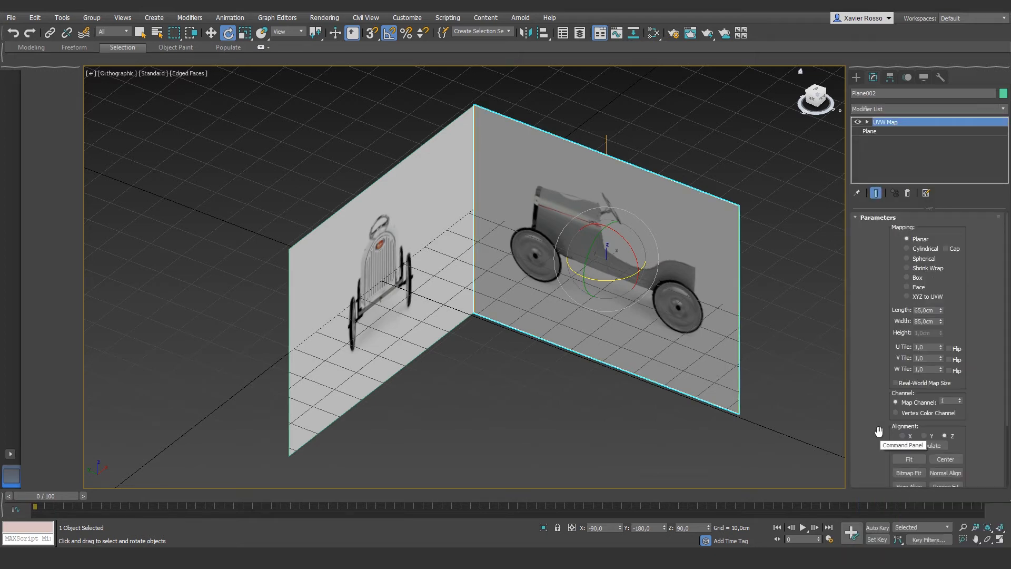
pyautogui.moveTo(878, 430); pyautogui.dragTo(870, 336)
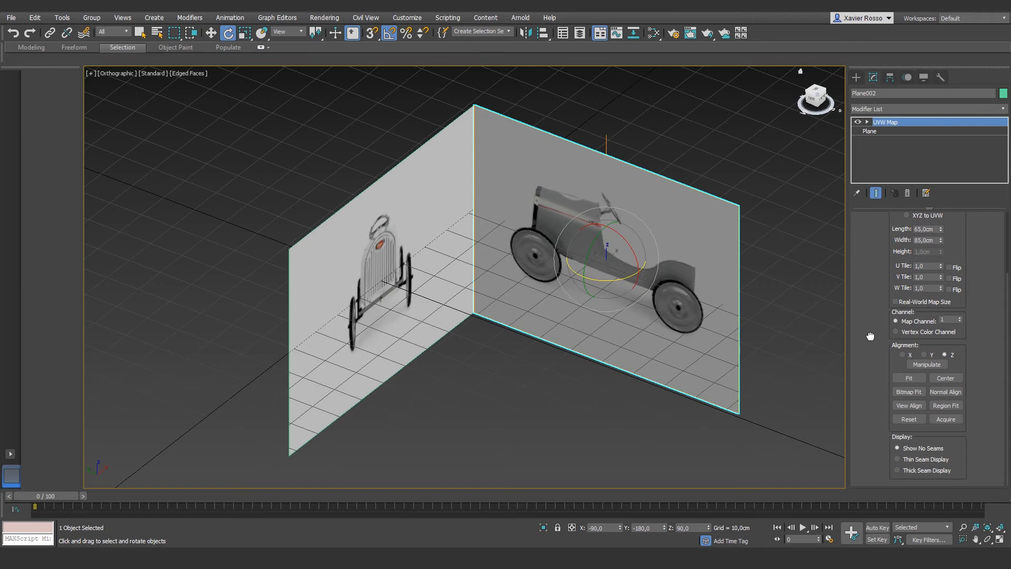
pyautogui.scroll(3, 870, 336)
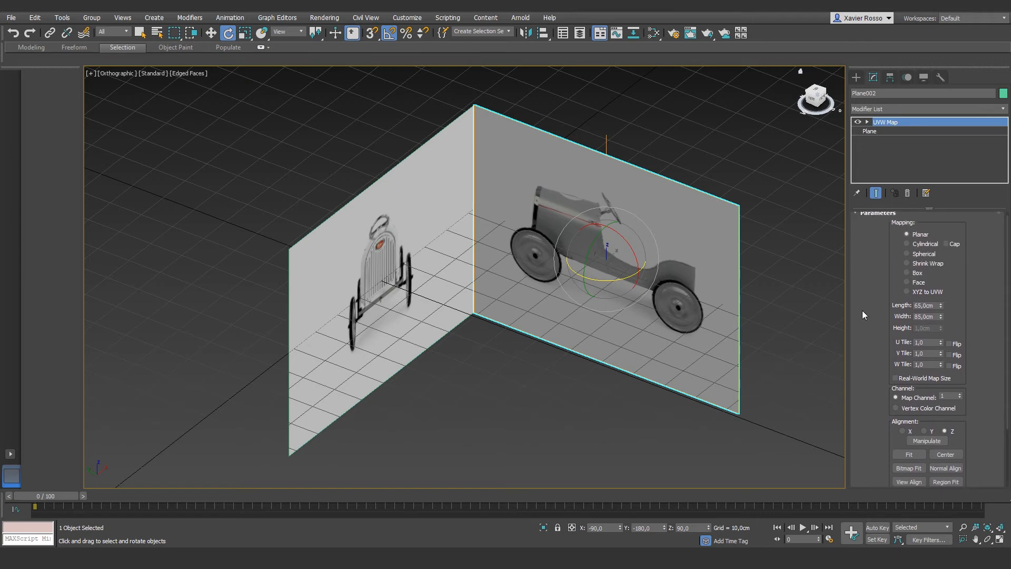
# - Rotate the UVW Map gizmo 180 degrees about the vertical axis to mirror the side image, and leave gizmo editing
pyautogui.click(867, 122)
pyautogui.click(885, 132)
pyautogui.moveTo(623, 279); pyautogui.dragTo(715, 259)
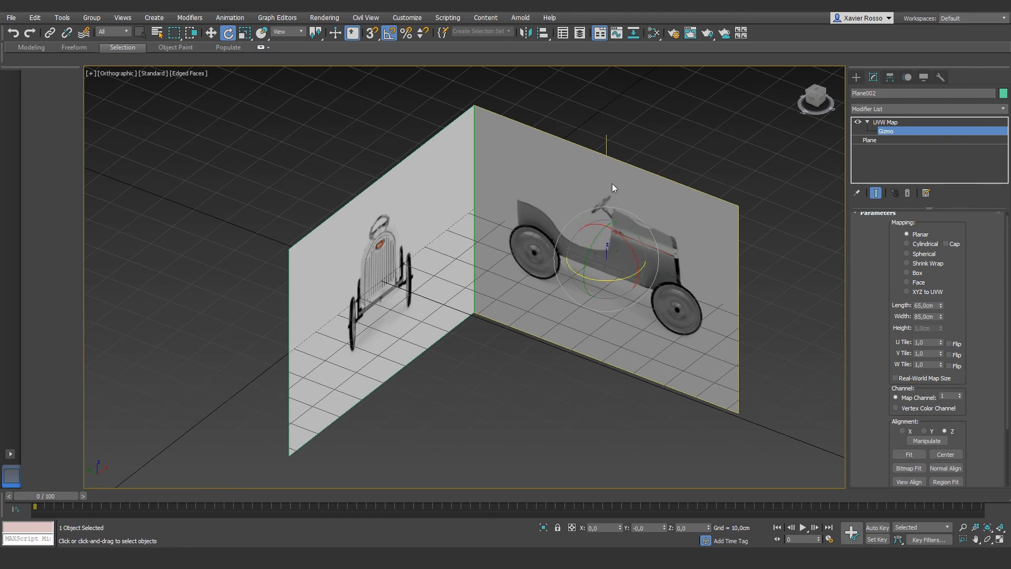
pyautogui.click(885, 122)
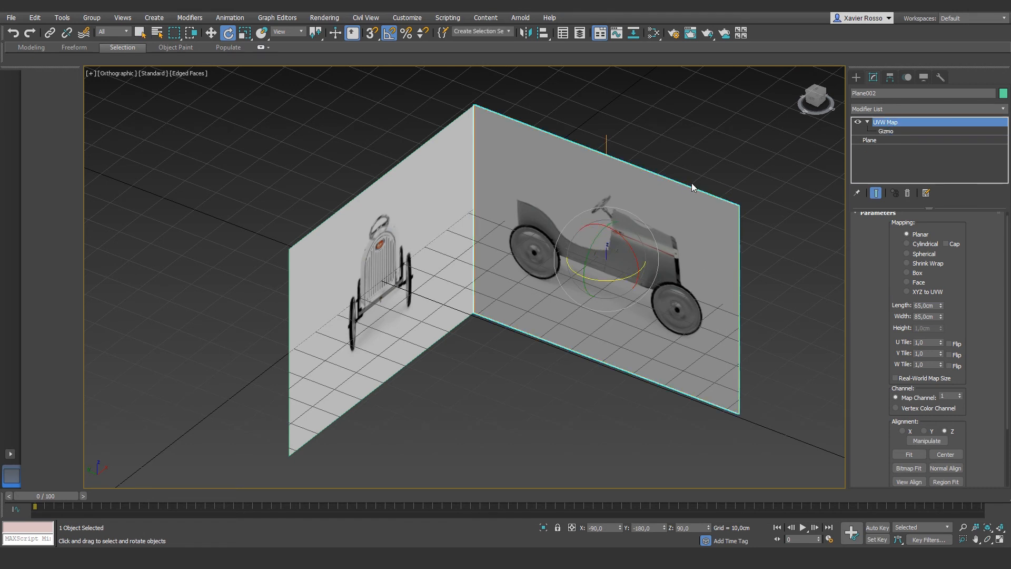
pyautogui.moveTo(693, 188)
pyautogui.keyDown('alt'); pyautogui.mouseDown(button='middle')
pyautogui.moveTo(675, 191)
pyautogui.moveTo(686, 180)
pyautogui.mouseUp(button='middle'); pyautogui.keyUp('alt')
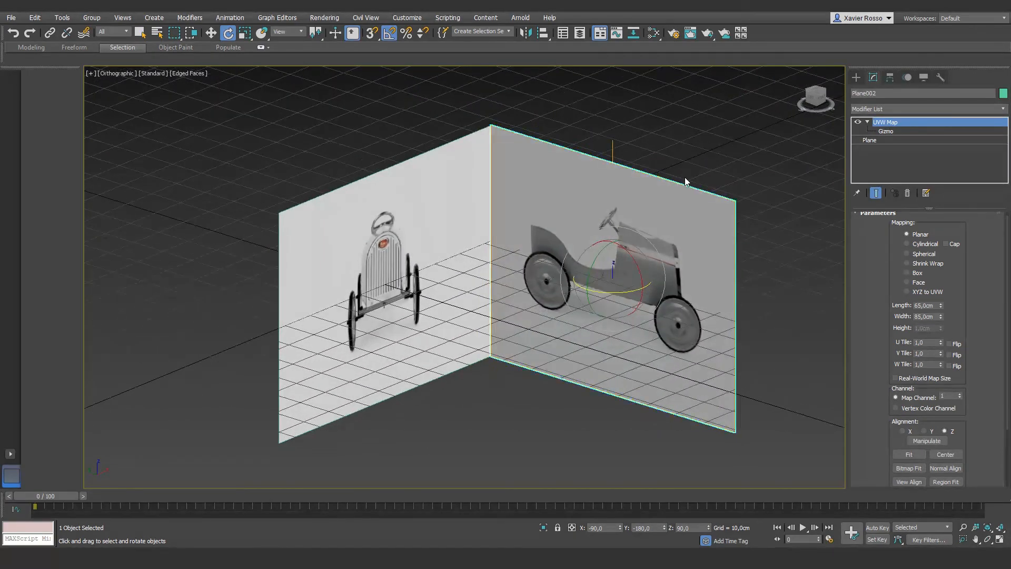